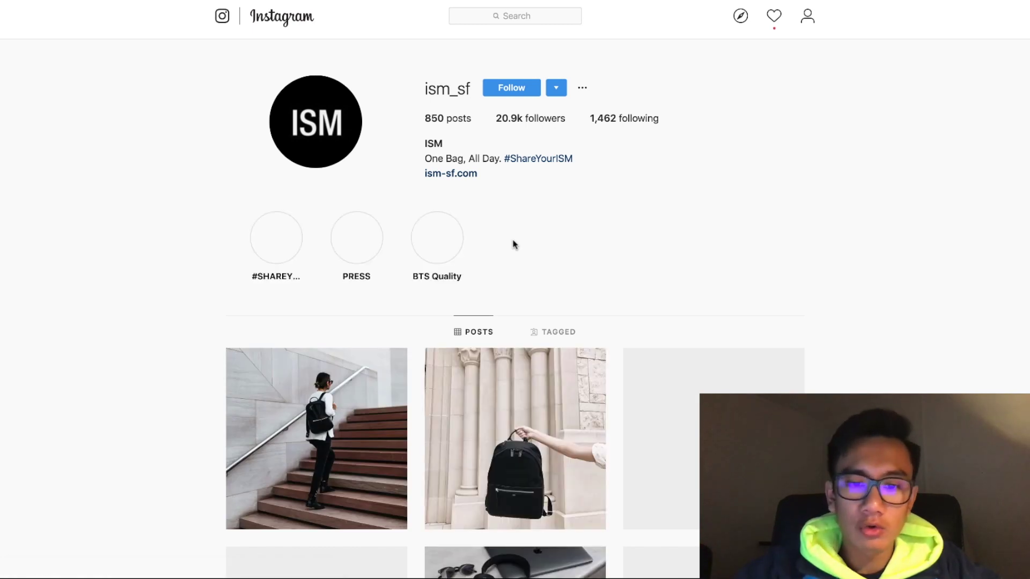
Scroll through the ism_sf backpack brand's Instagram profile.
scroll(512, 244, "down", 5)
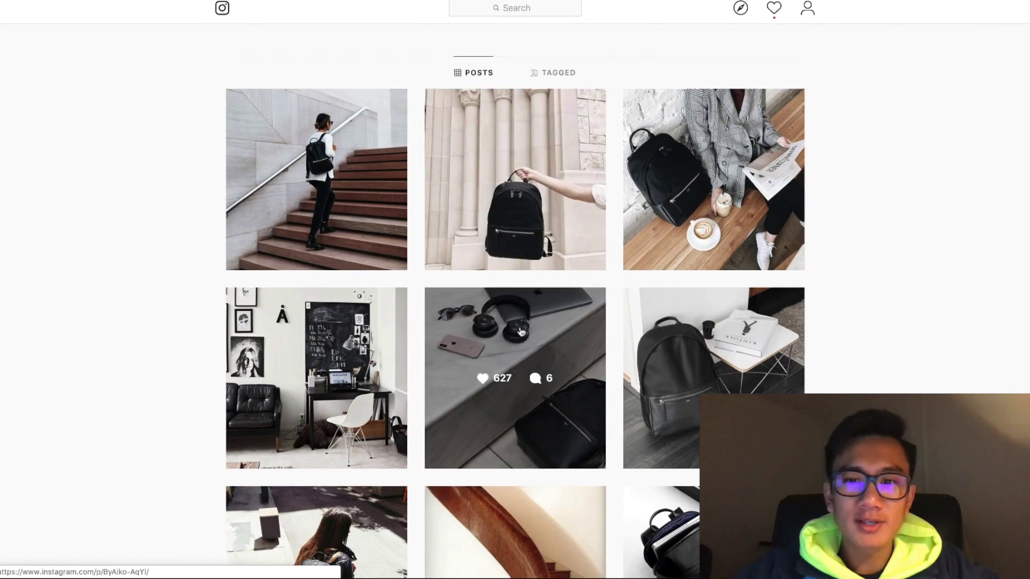
scroll(520, 331, "up", 4)
scroll(521, 332, "down", 8)
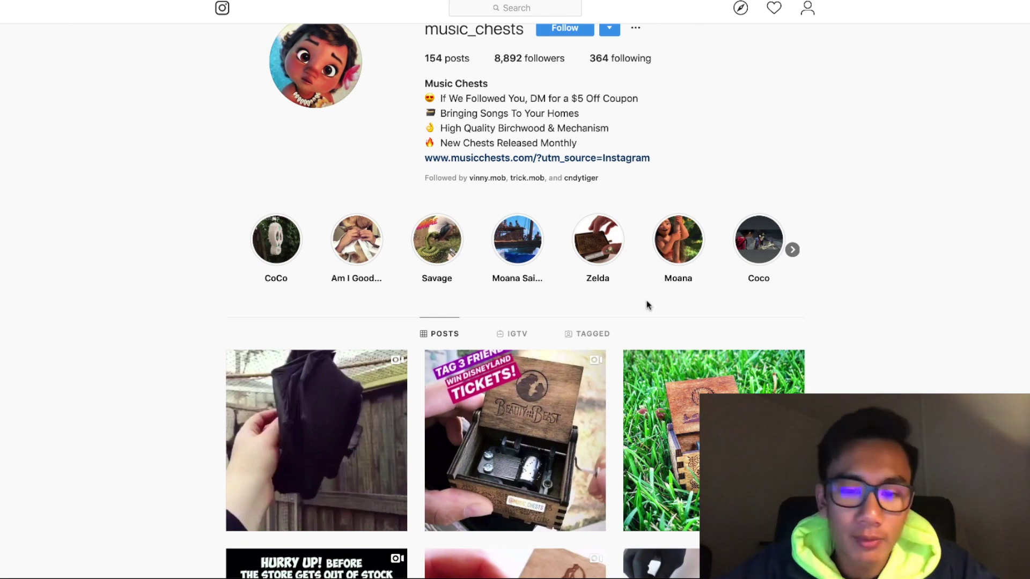
From music_chests' TAGGED grid, open the customer's Beauty and the Beast music-box photo by the water.
scroll(478, 75, "up", 1)
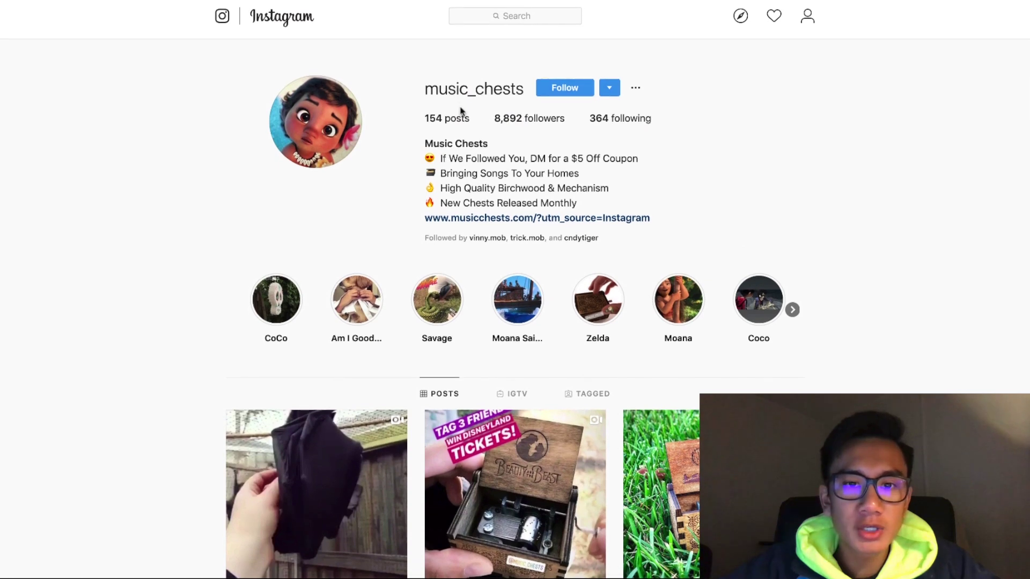
scroll(591, 284, "down", 3)
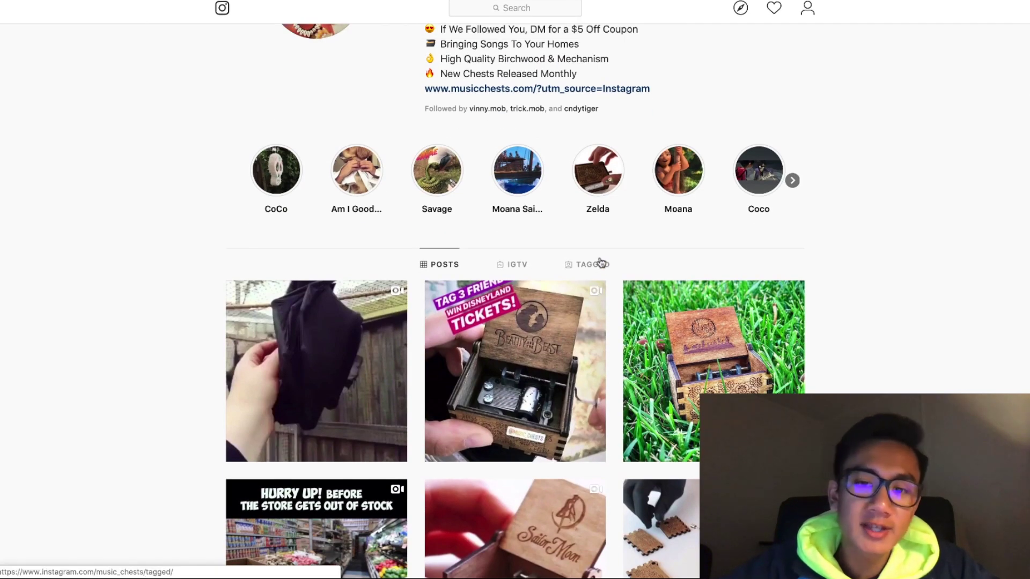
left_click(600, 262)
scroll(611, 257, "down", 4)
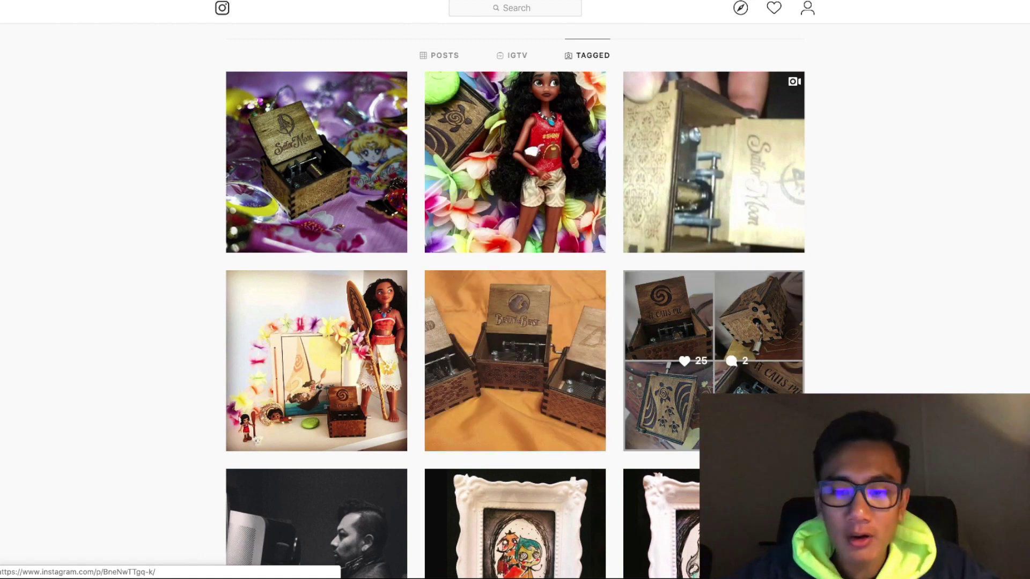
scroll(713, 407, "down", 5)
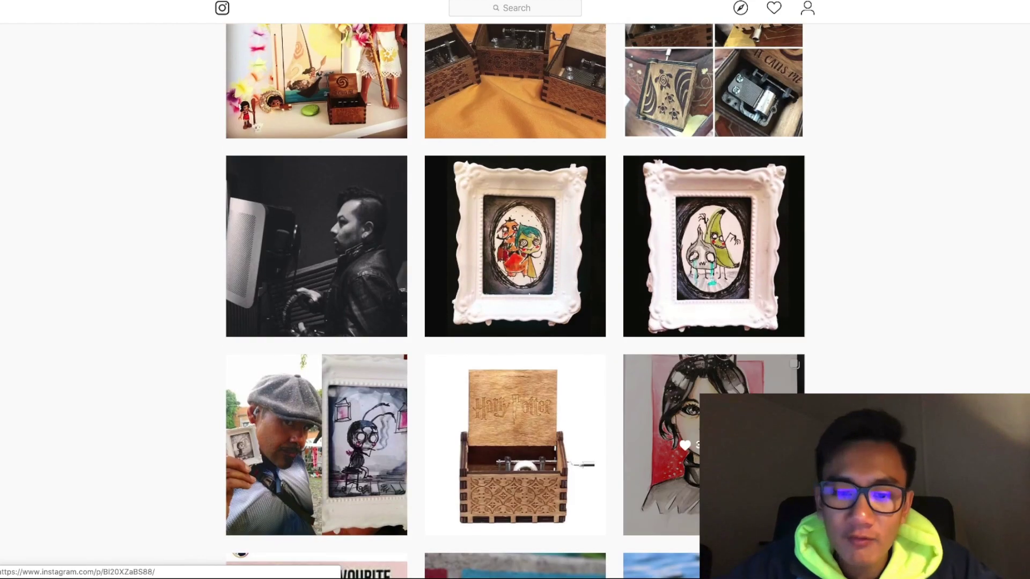
scroll(724, 384, "down", 4)
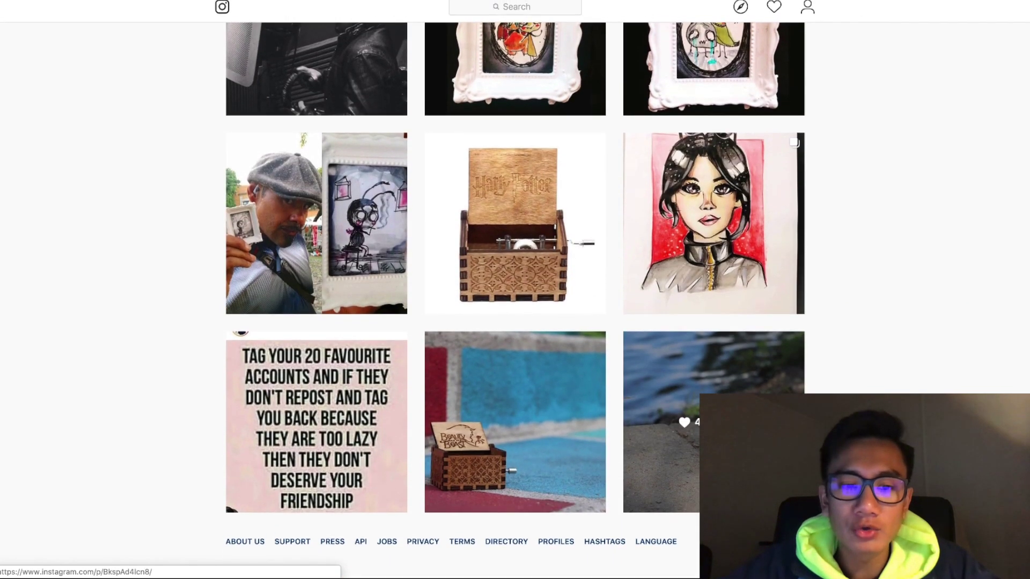
scroll(725, 384, "up", 8)
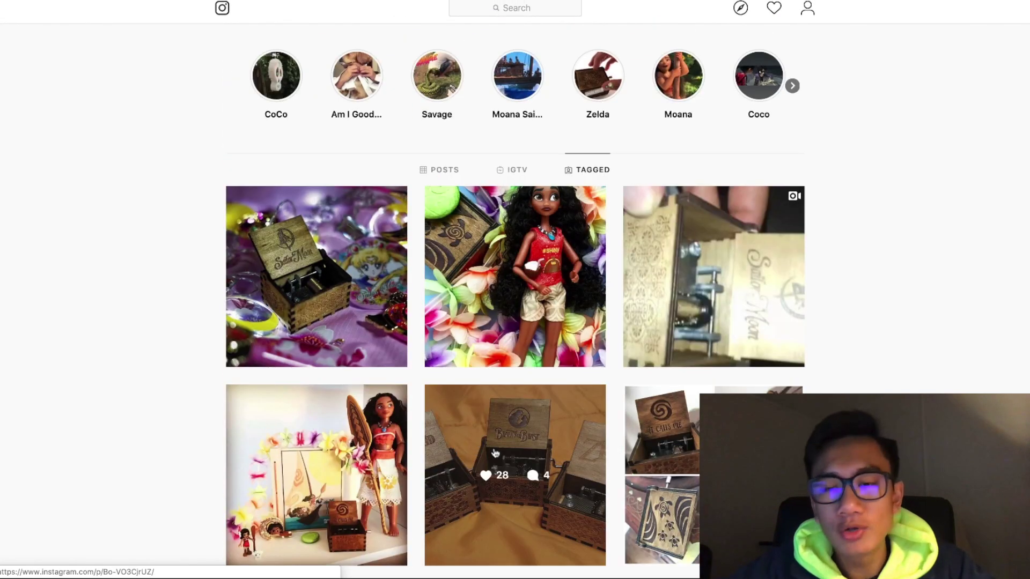
scroll(494, 454, "down", 5)
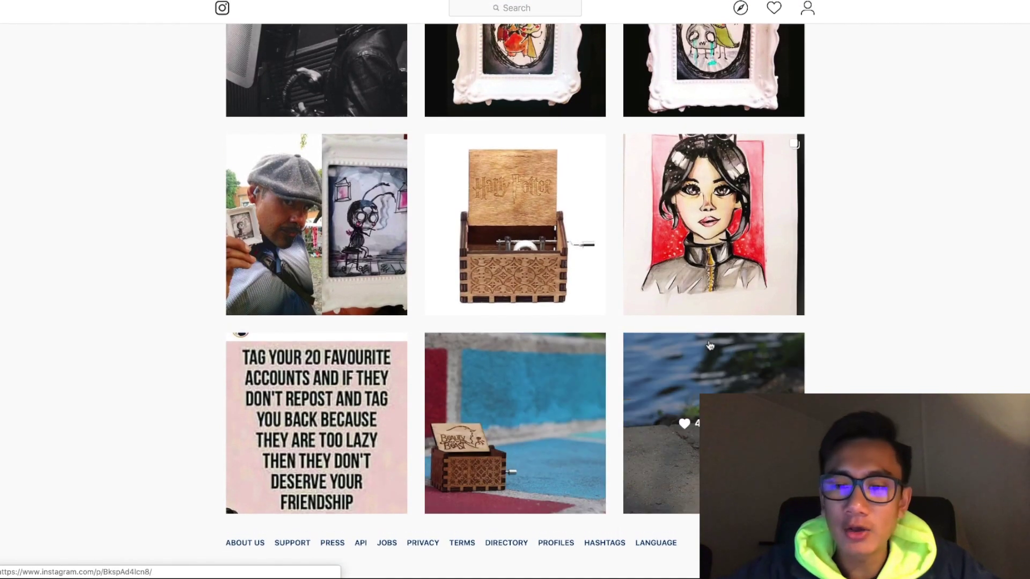
left_click(709, 345)
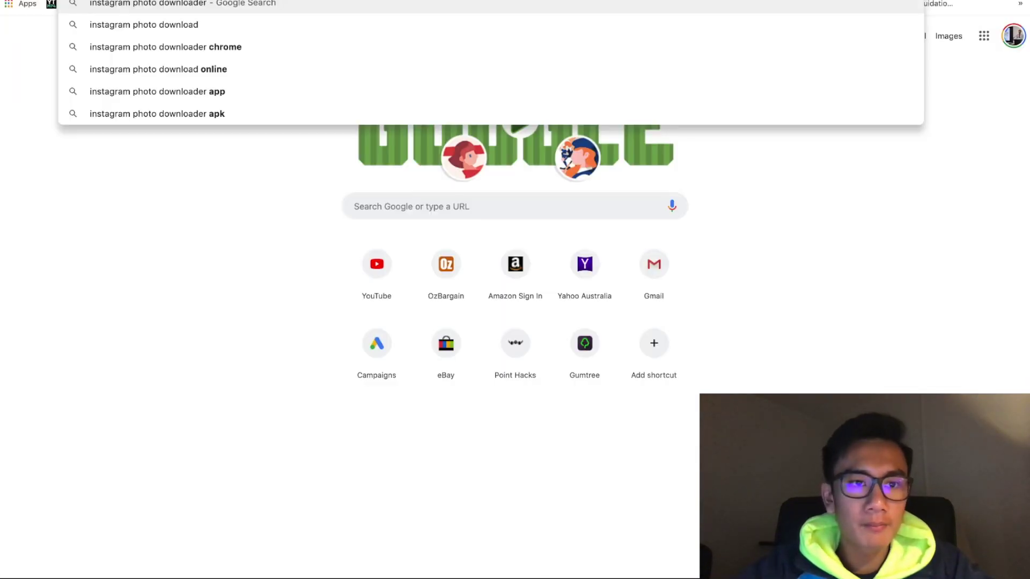
Download the music-box post's photo as a jpg using DownloadGram, then return to the post.
key("Return")
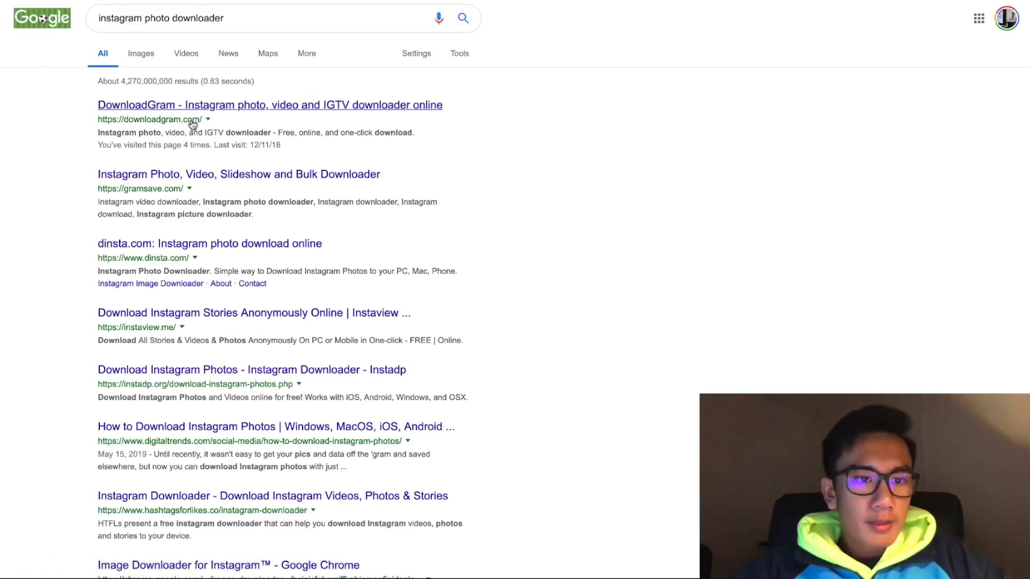
left_click(223, 107)
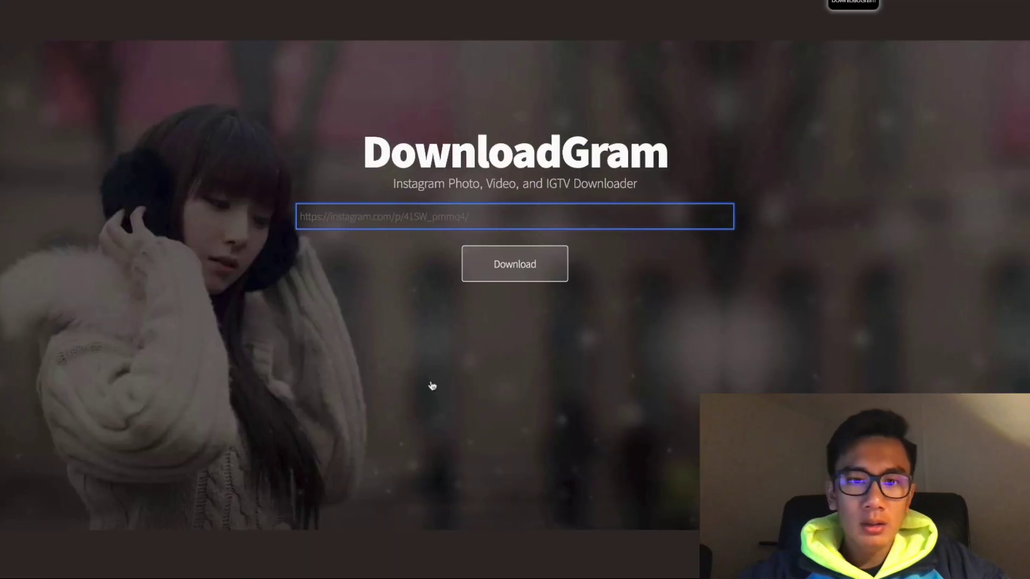
type("https://www.instagram.com/p/BkqAdKnlvb/")
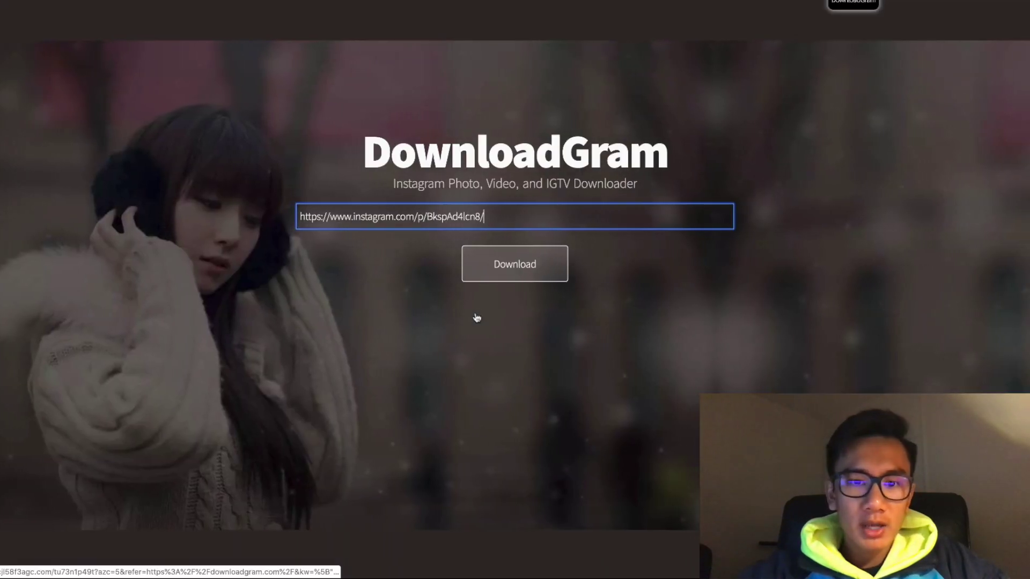
left_click(516, 276)
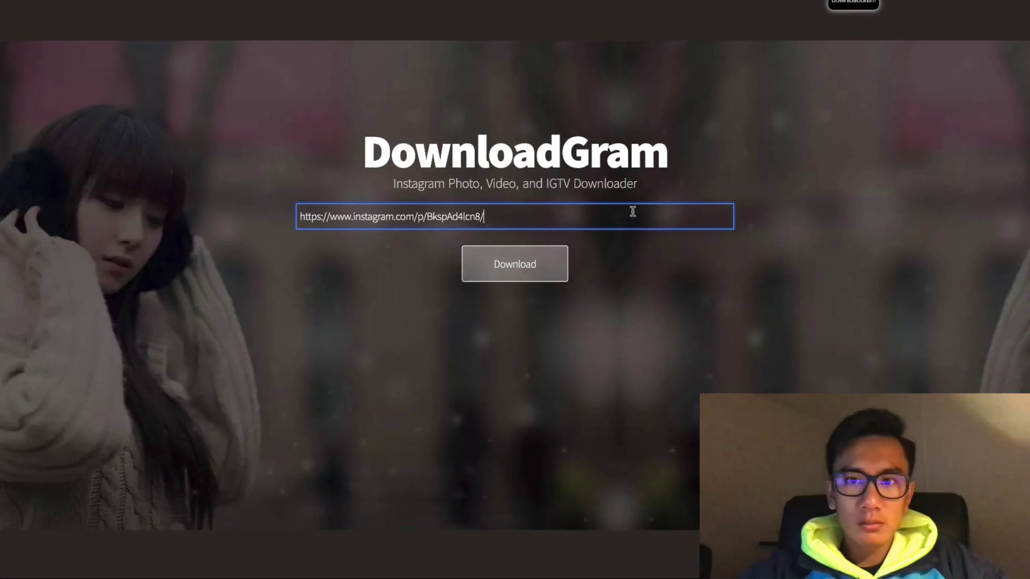
left_click(546, 262)
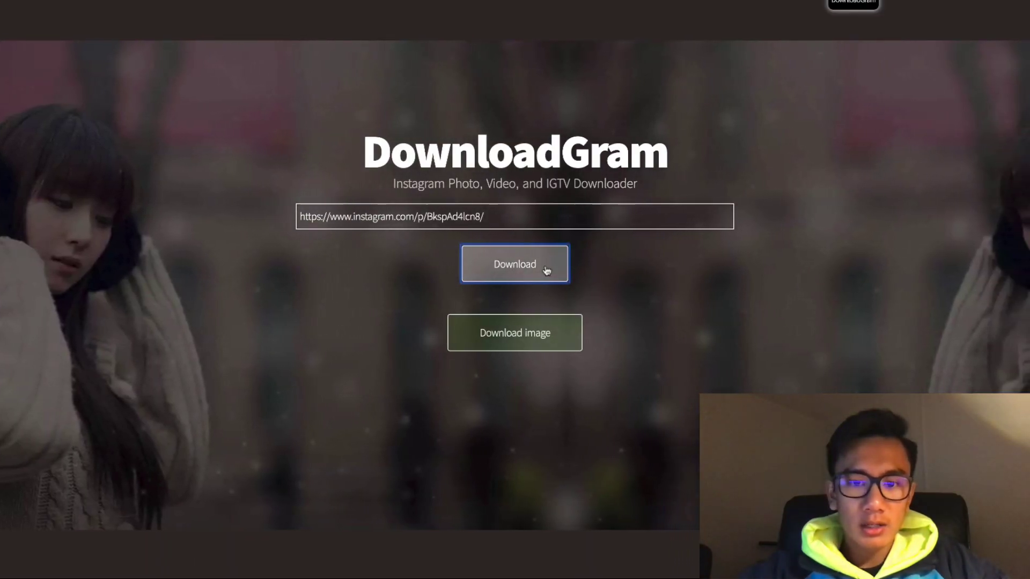
left_click(528, 328)
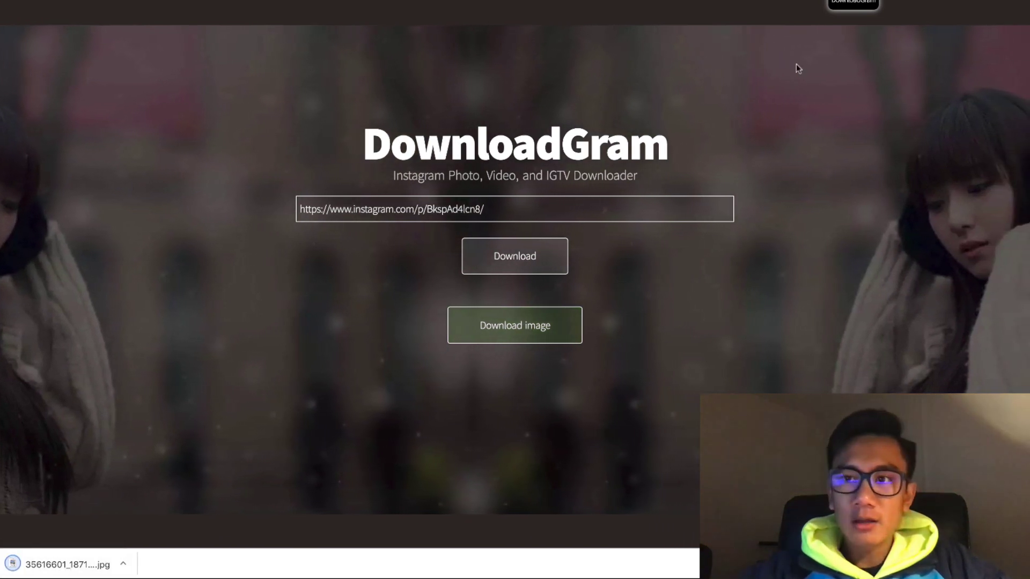
key("ctrl+Tab")
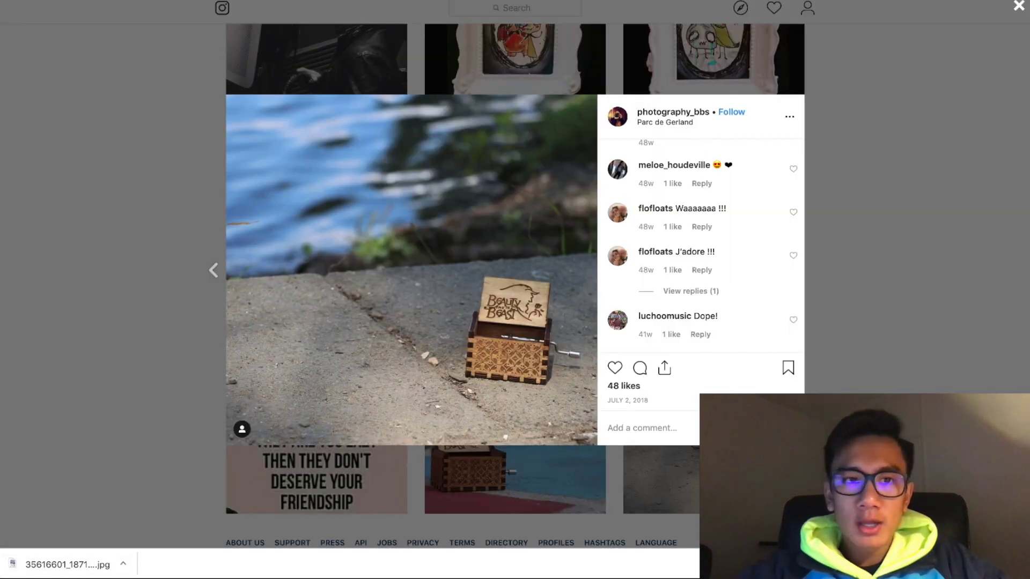
From Viraltag's Scheduled Posts, start a new post and drop in the downloaded music-box jpg.
key("ctrl+Tab")
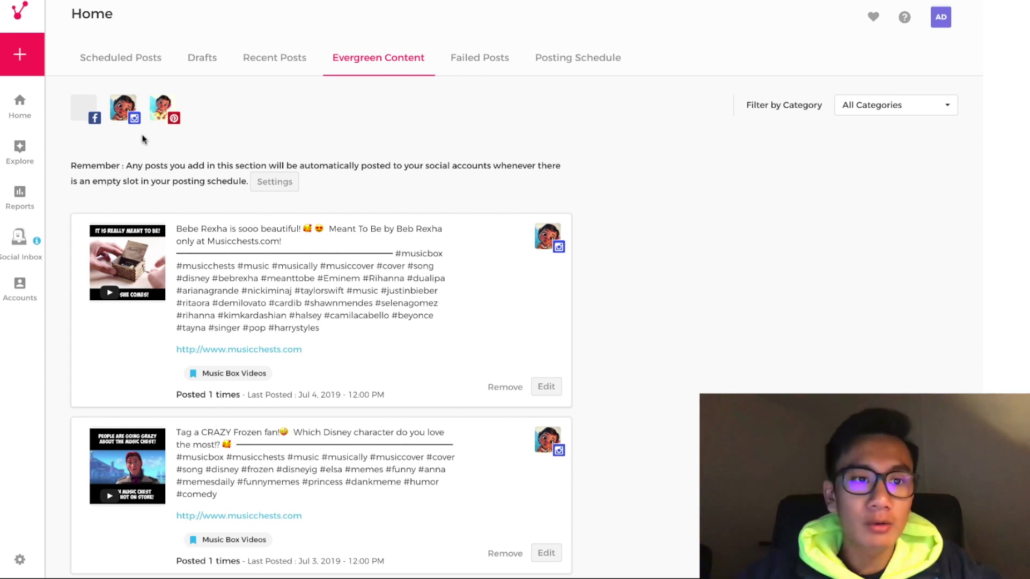
left_click(202, 57)
left_click(151, 69)
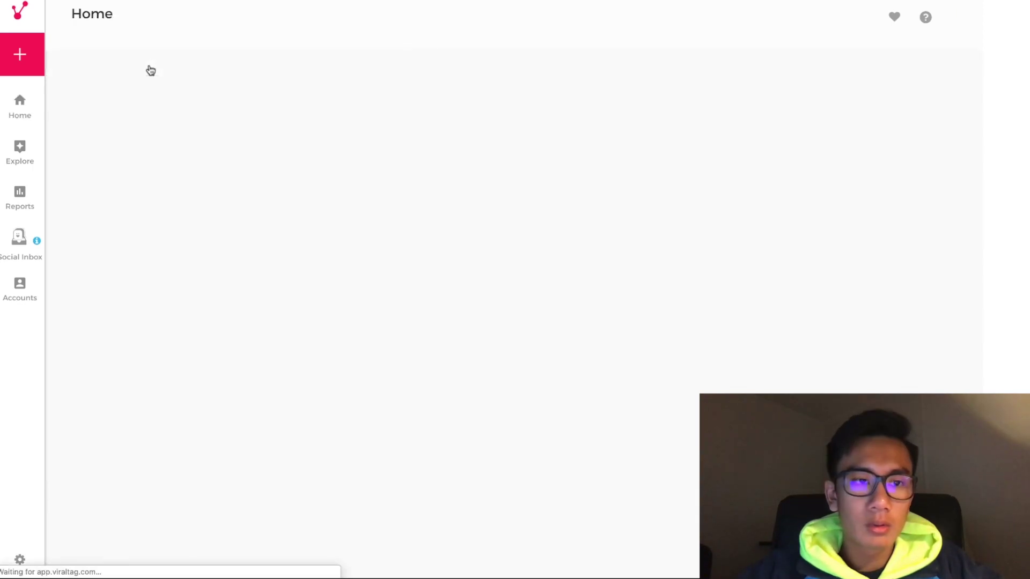
left_click(460, 159)
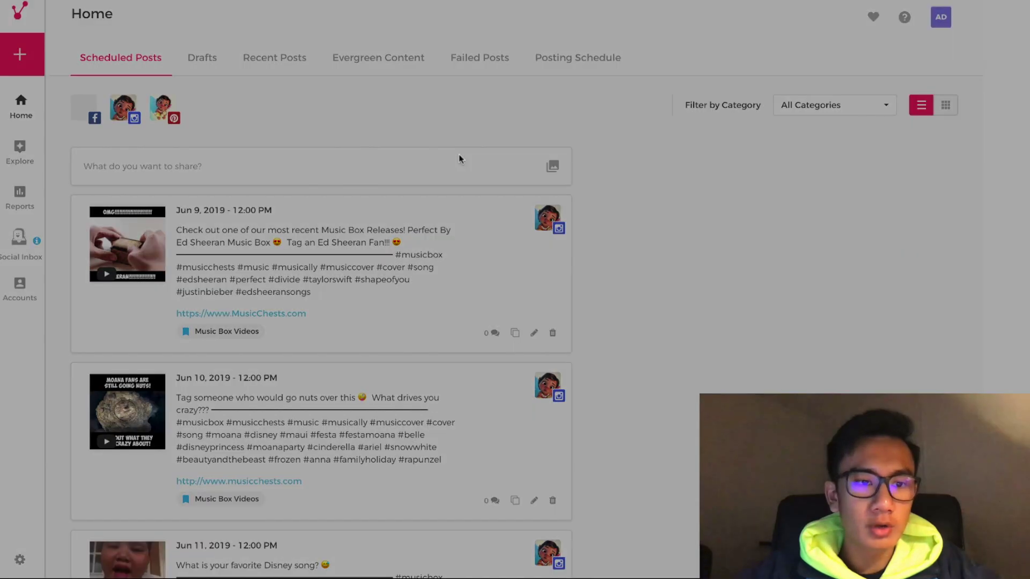
left_click(400, 231)
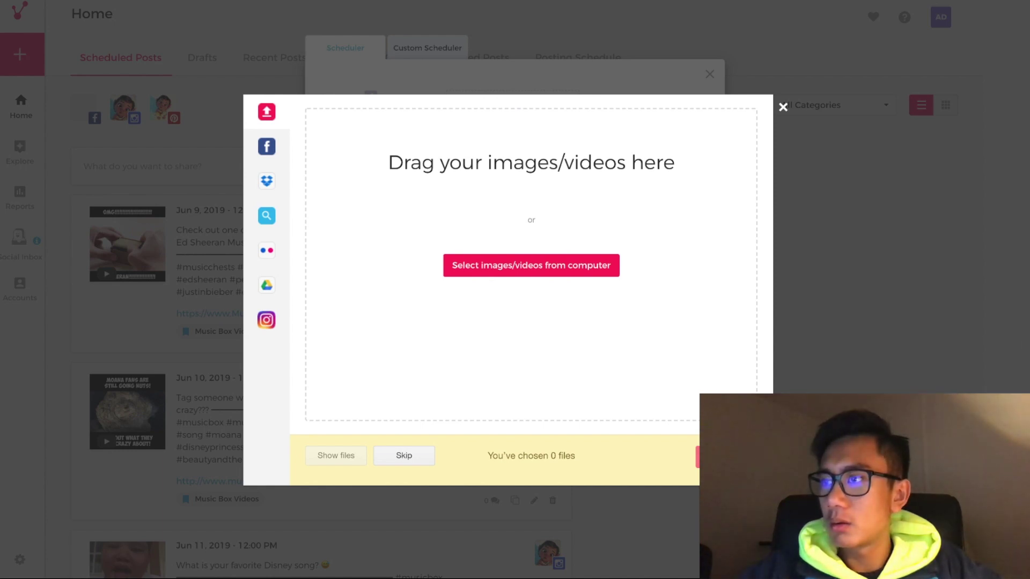
left_click_drag(1029, 268, 499, 251)
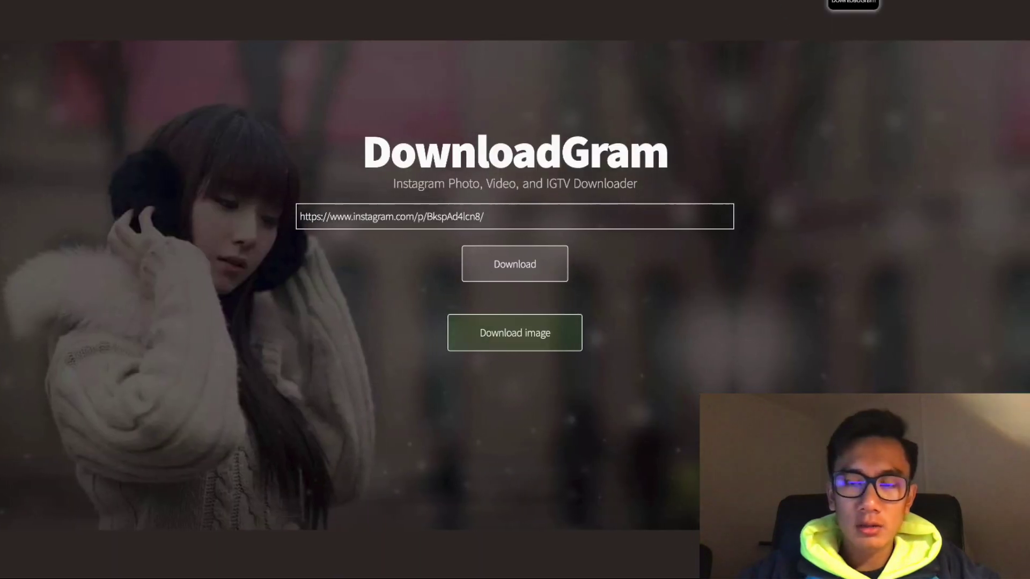
Load Instagram and open the staircase post.
type("inst")
key("Down")
key("Return")
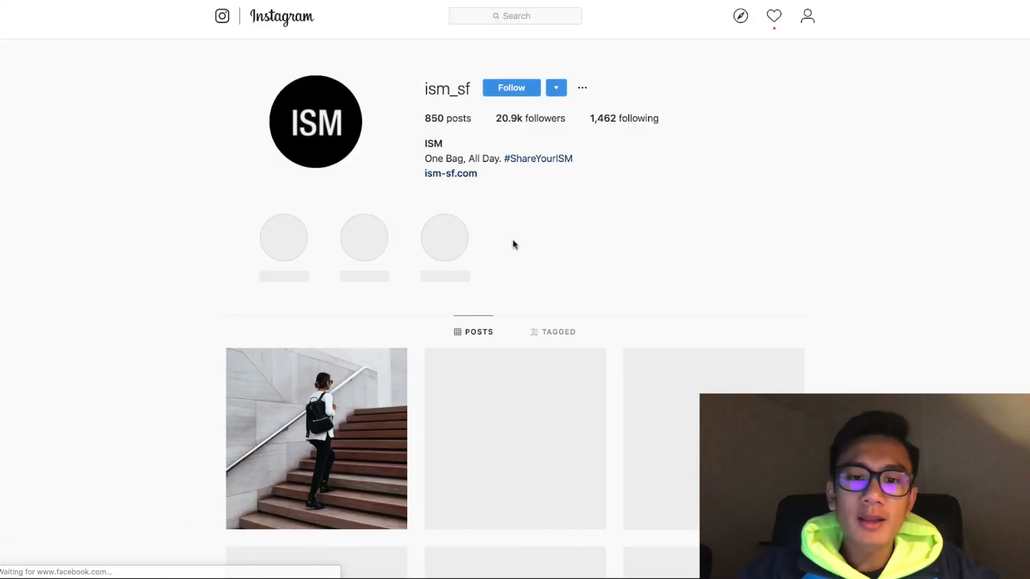
scroll(513, 245, "down", 5)
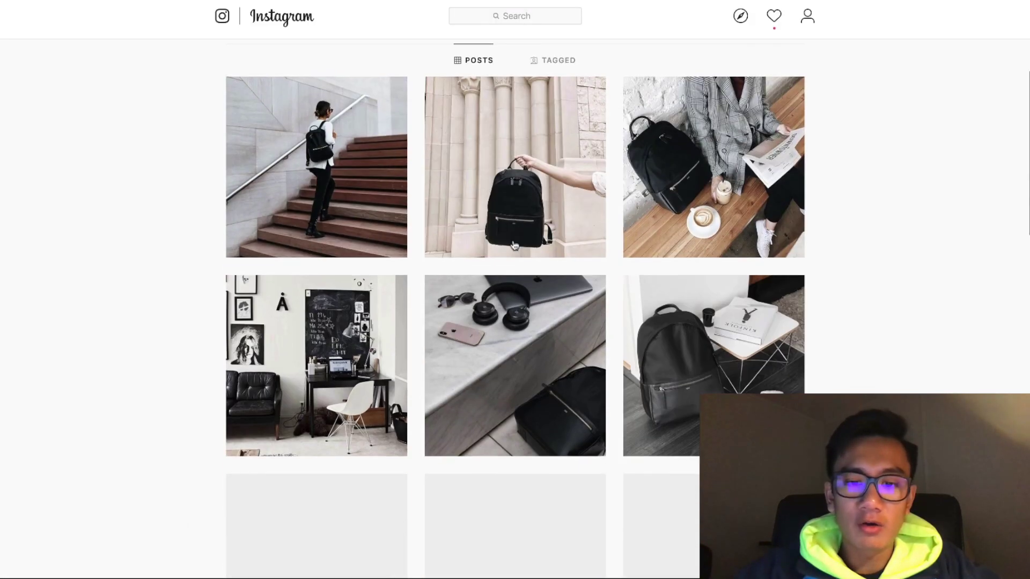
scroll(520, 333, "up", 4)
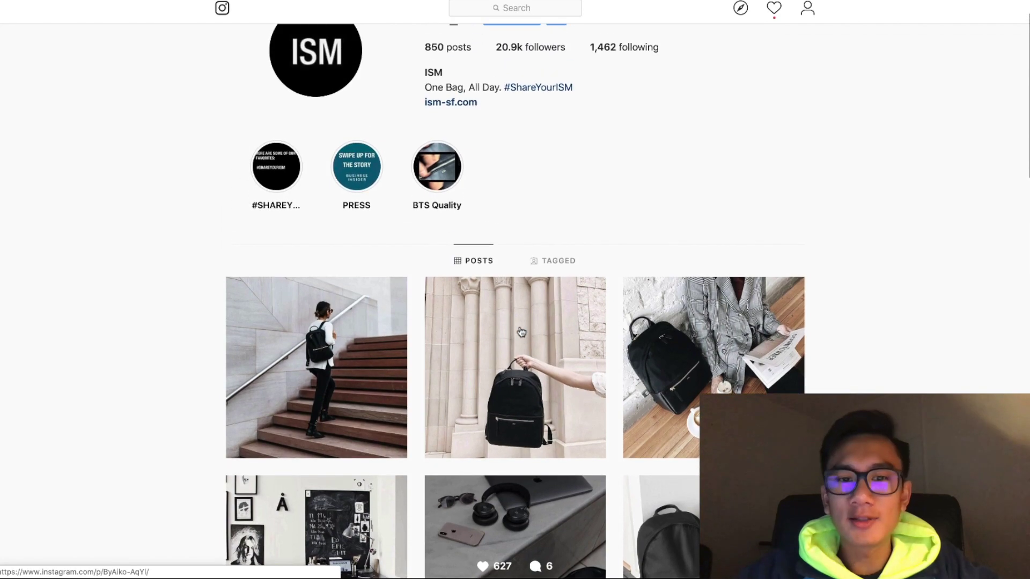
scroll(520, 332, "down", 8)
scroll(520, 333, "down", 5)
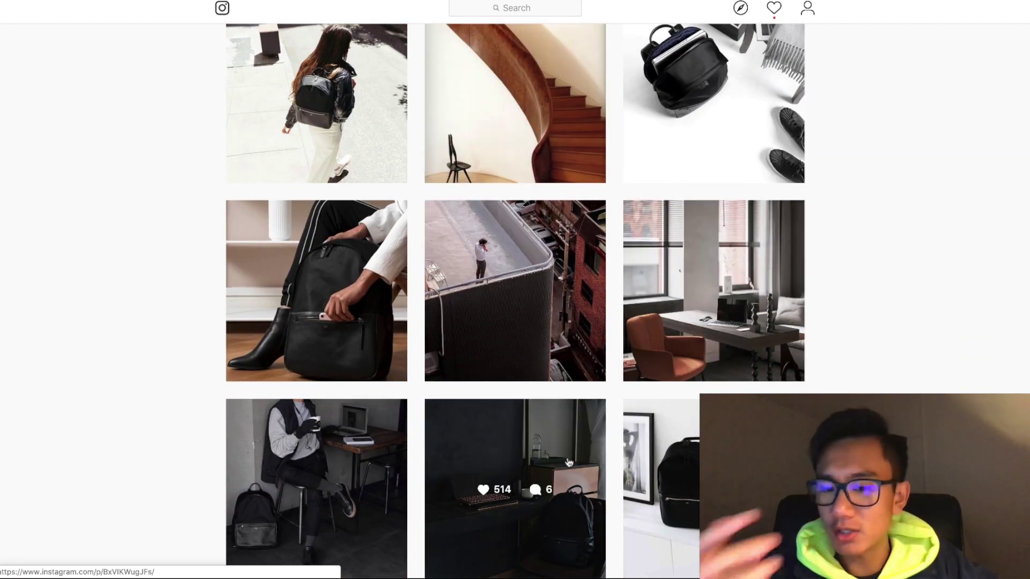
scroll(515, 445, "up", 10)
scroll(464, 432, "down", 1)
scroll(465, 432, "down", 3)
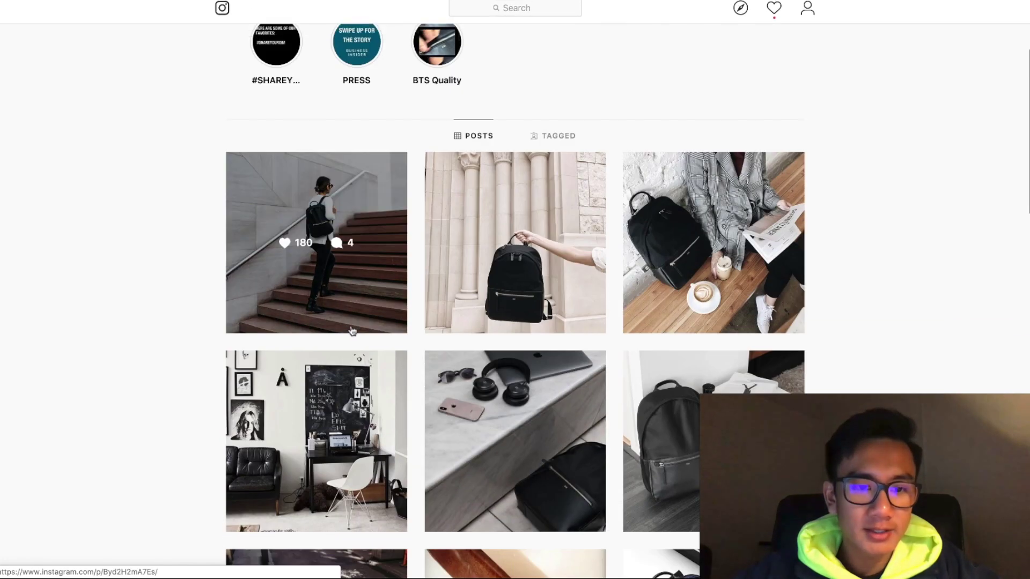
left_click(342, 294)
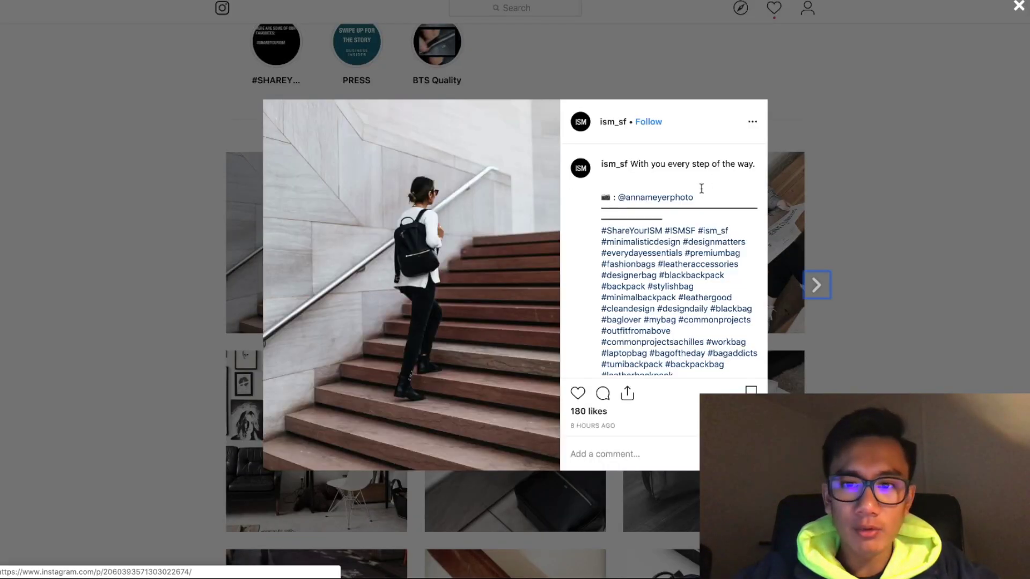
Replace the new post's text with the staircase caption 'With you every step of the way.' and its credit.
scroll(647, 236, "down", 3)
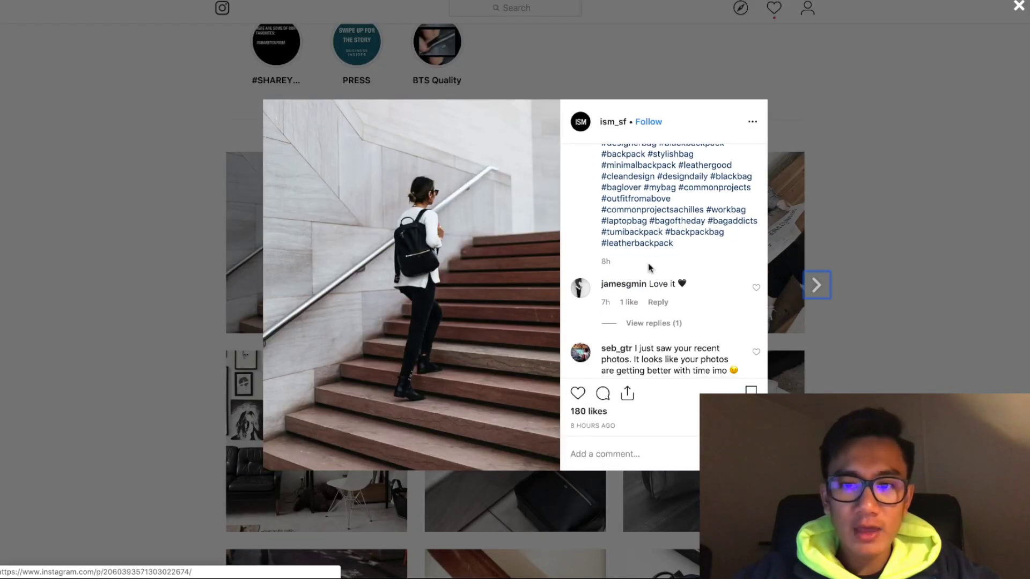
scroll(648, 242, "up", 3)
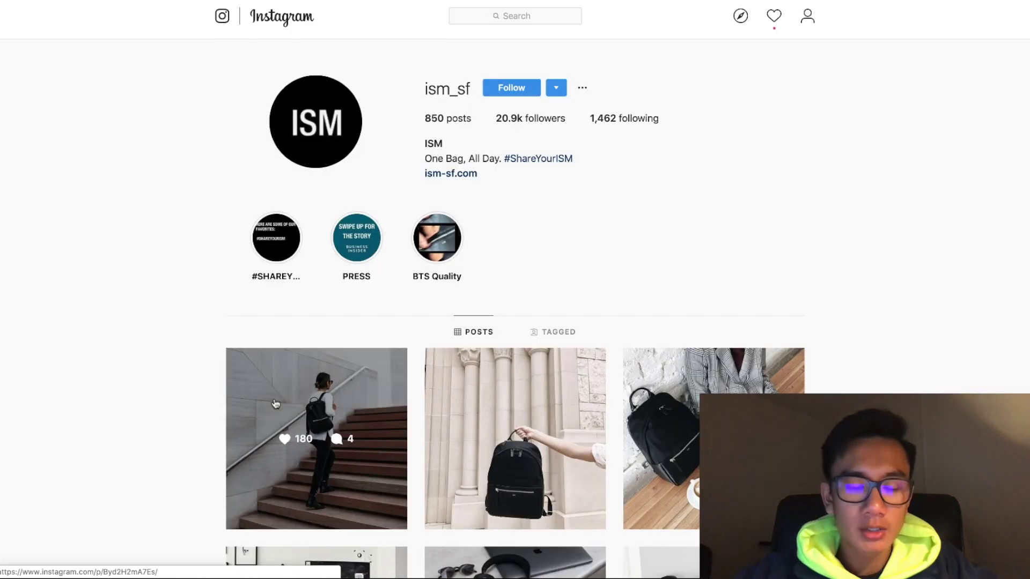
left_click(316, 440)
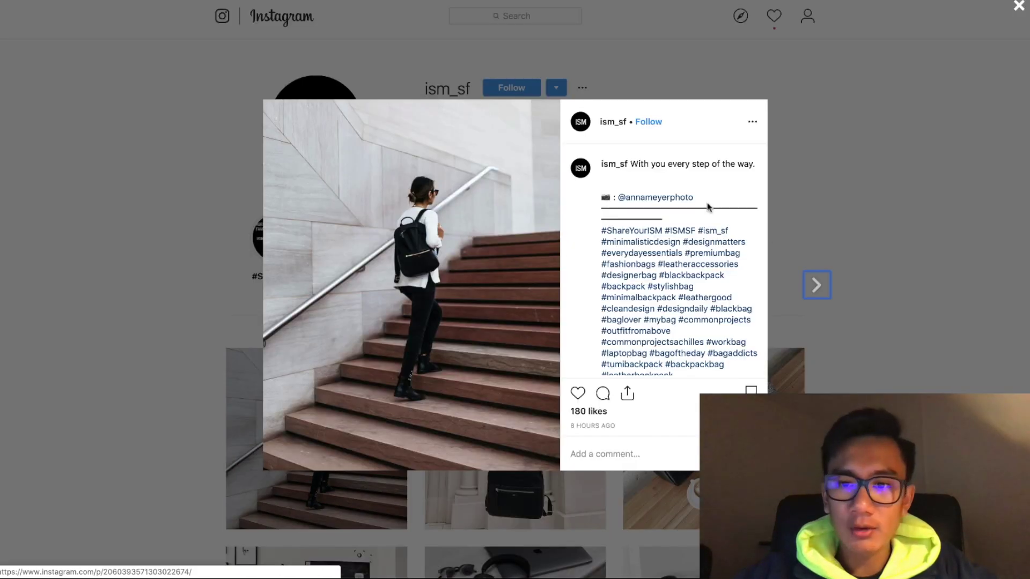
left_click_drag(707, 203, 632, 164)
key("ctrl+c")
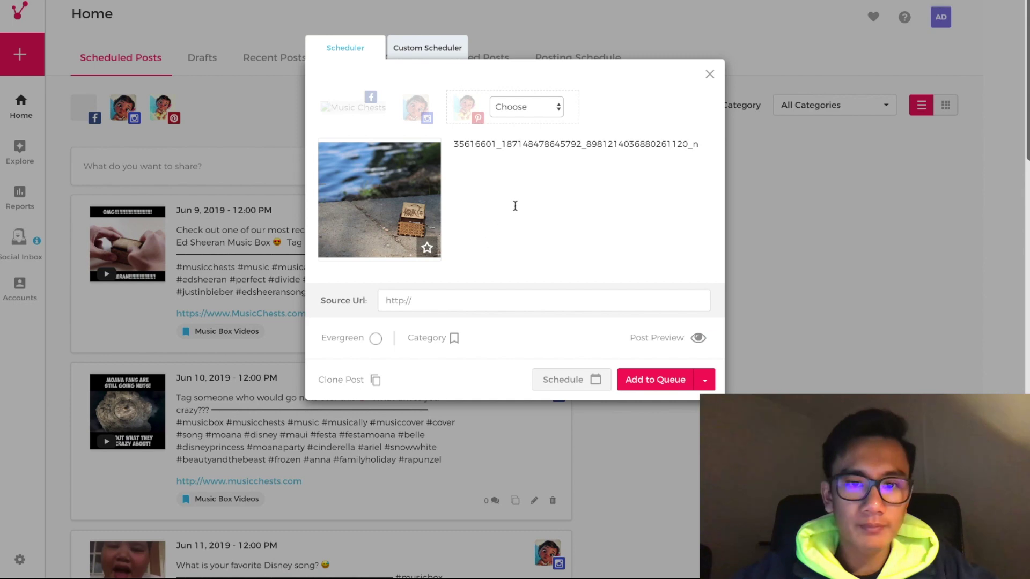
key("ctrl+a")
key("ctrl+v")
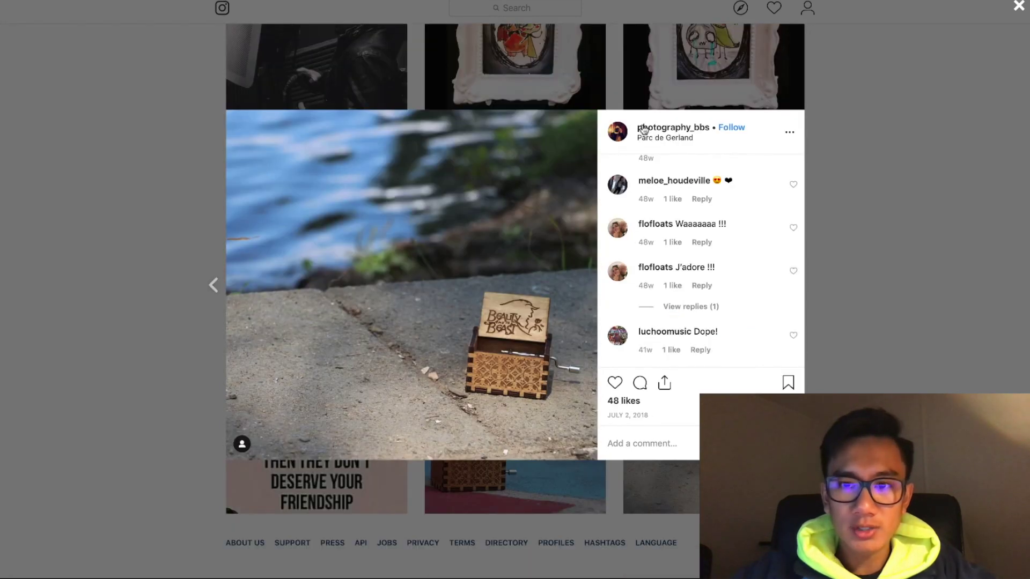
Replace the old handle in the photo credit with the music-box photographer's Instagram username.
left_click_drag(717, 128, 681, 129)
left_click(692, 128)
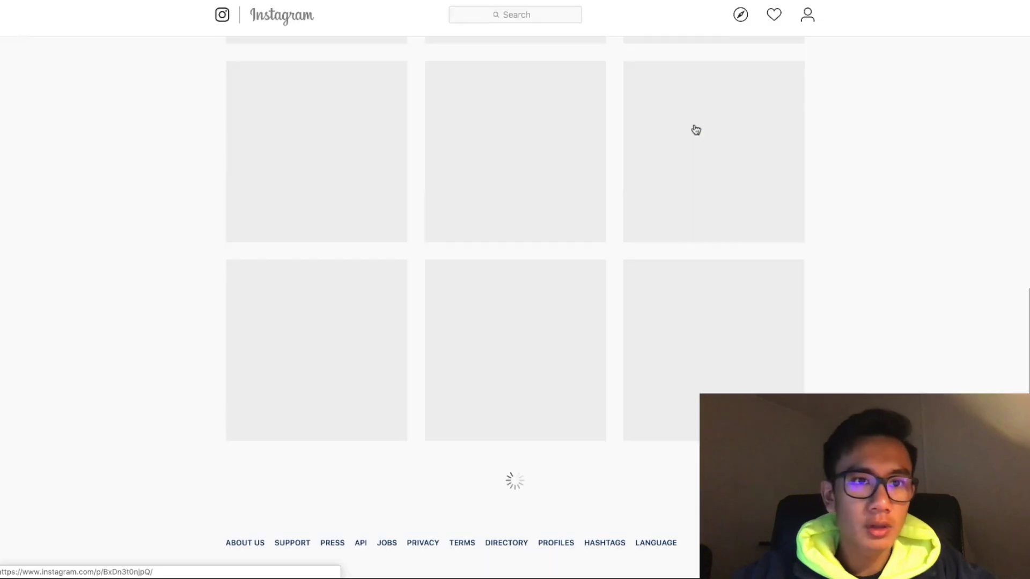
scroll(316, 172, "up", 5)
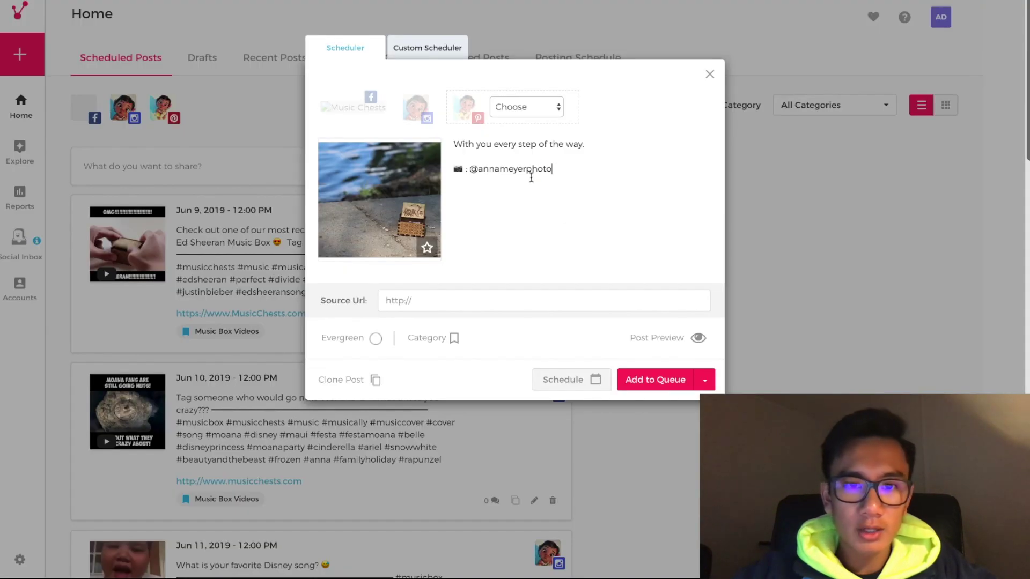
double_click(531, 177)
type("photography_bbs")
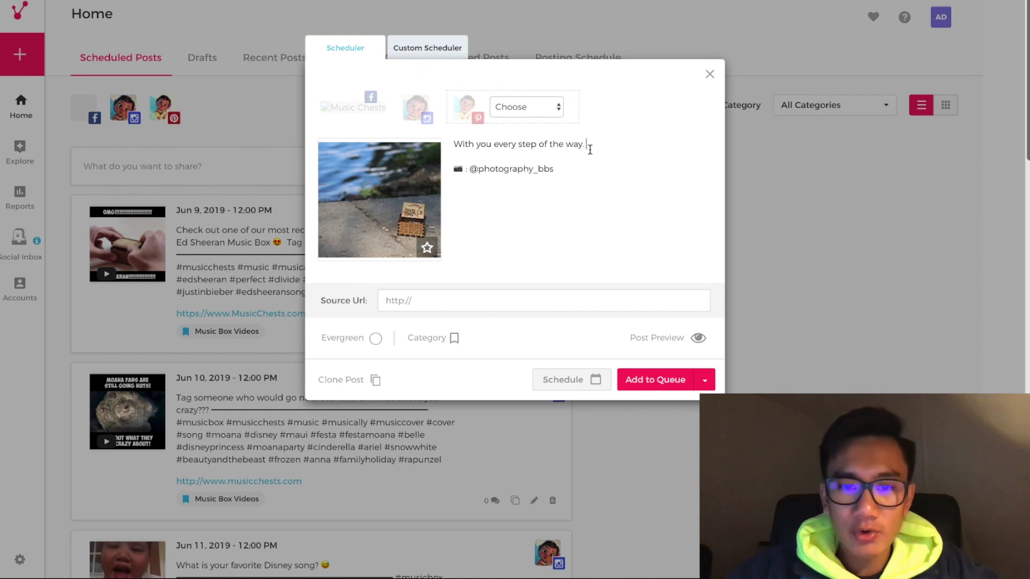
Delete 'step of the way.' from the caption's first line and start typing the new ending.
left_click_drag(589, 149, 483, 138)
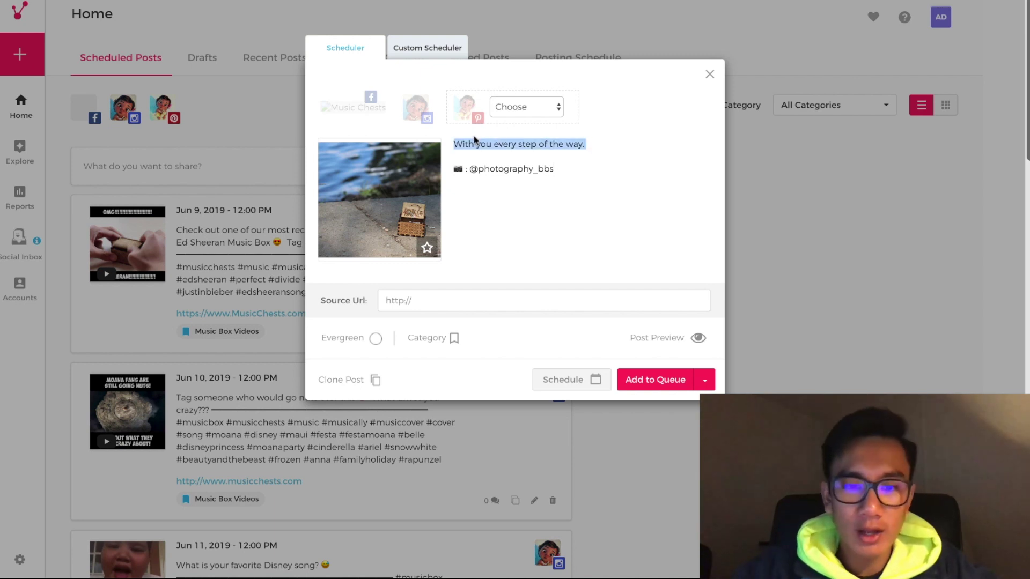
left_click(476, 142)
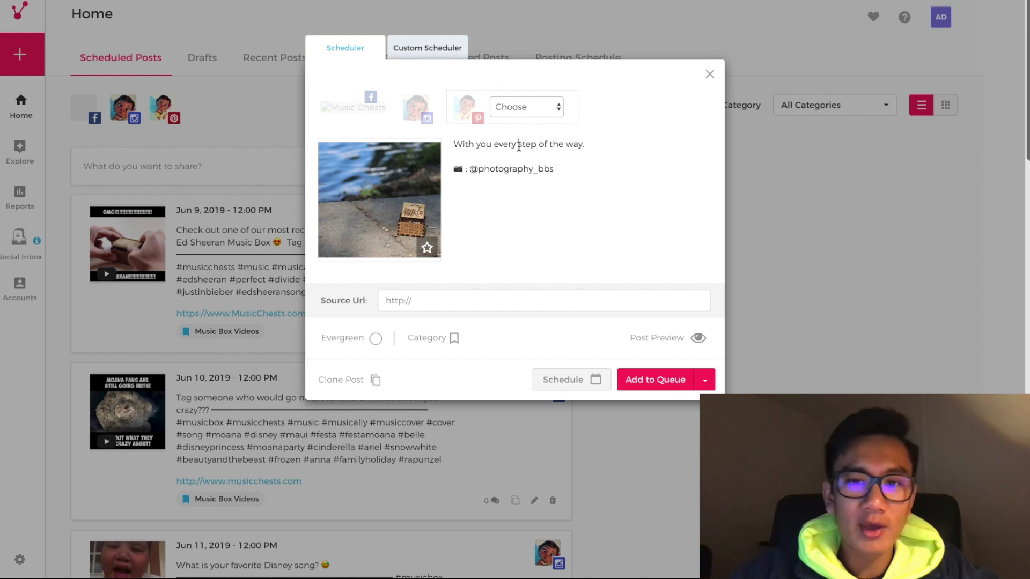
left_click_drag(519, 146, 578, 147)
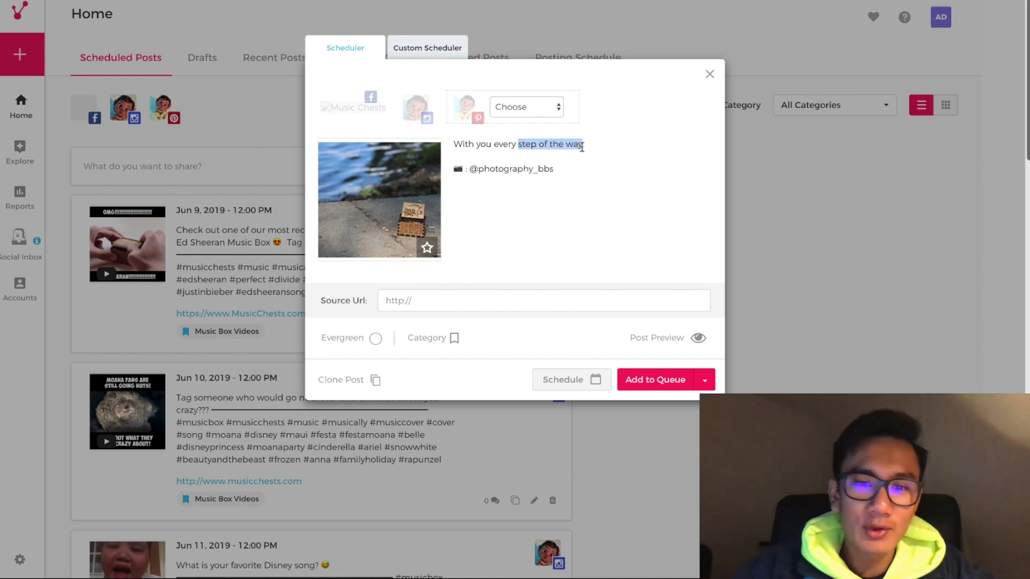
key("BackSpace")
key("BackSpace")
type("w")
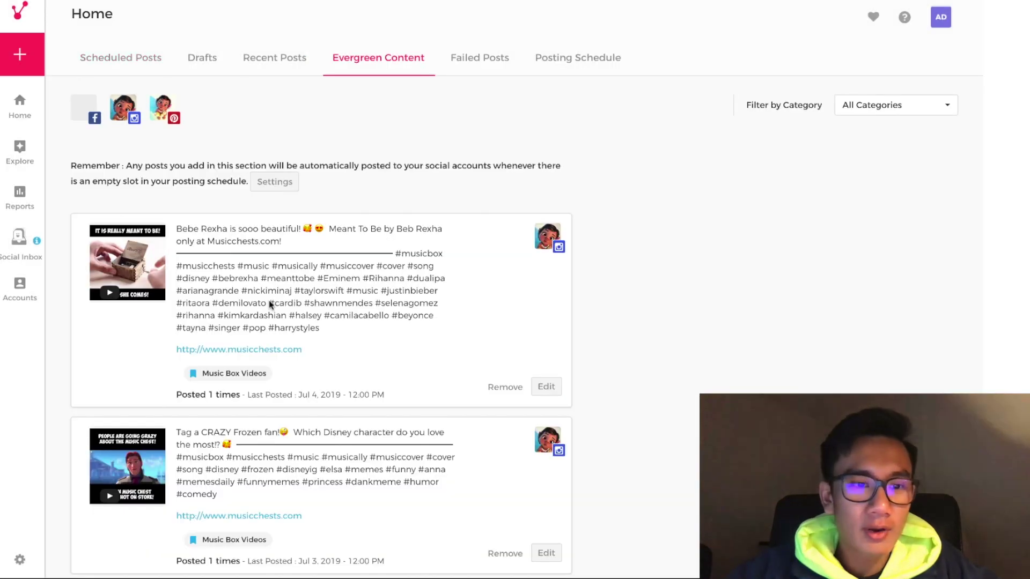
Select an Evergreen Content post's divider line and hashtag block for copying.
scroll(502, 383, "down", 1)
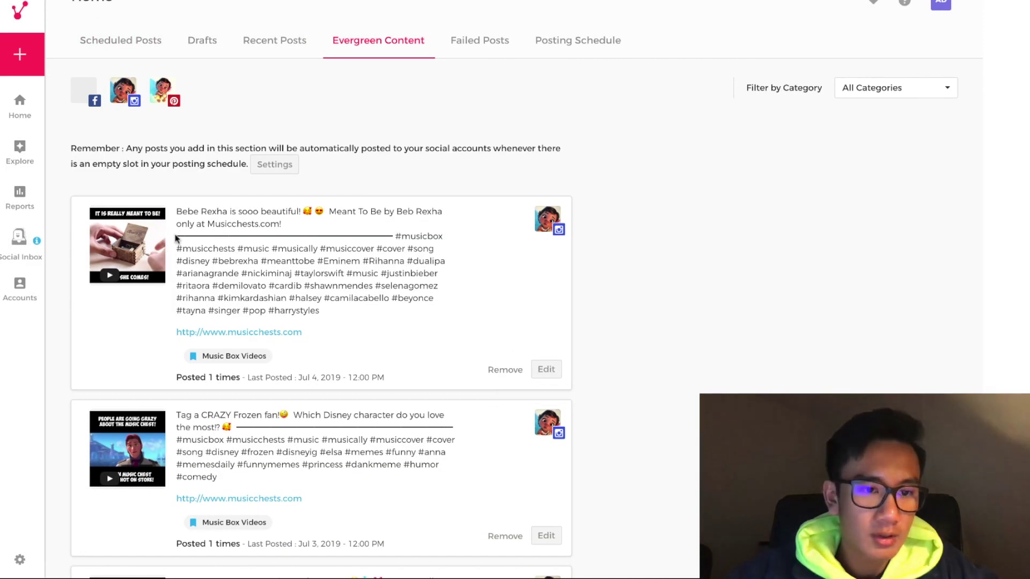
left_click_drag(177, 235, 210, 261)
key("super+c")
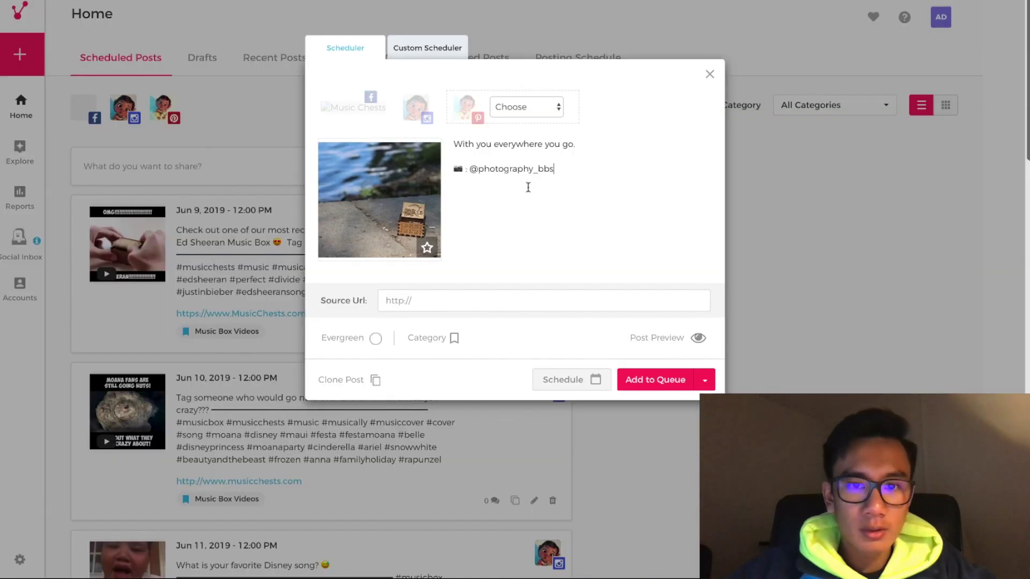
Paste the divider and hashtags below the photo credit, completing the last tag as #beautyandthebeast.
left_click(527, 187)
key("super+v")
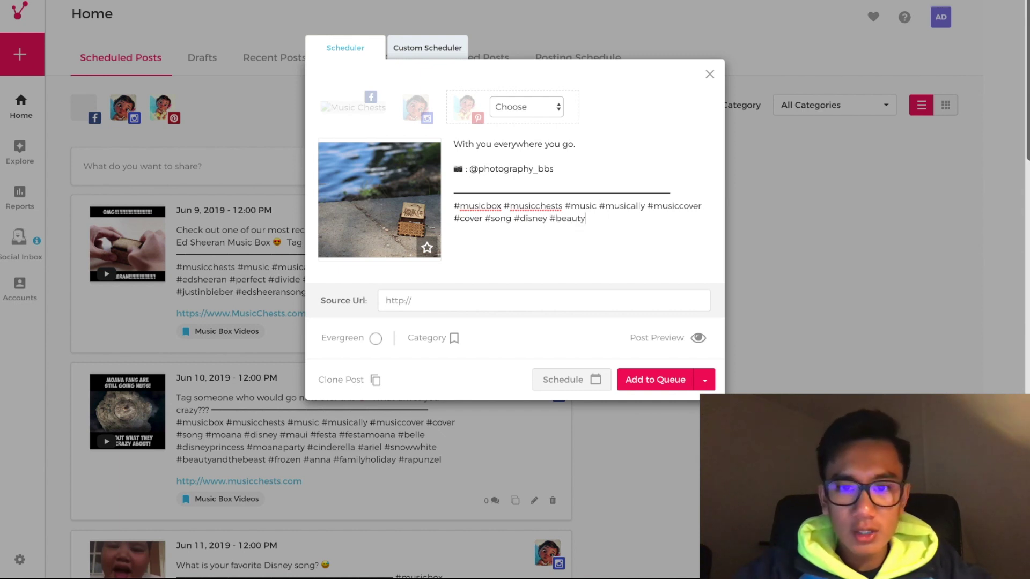
type("andthebeast")
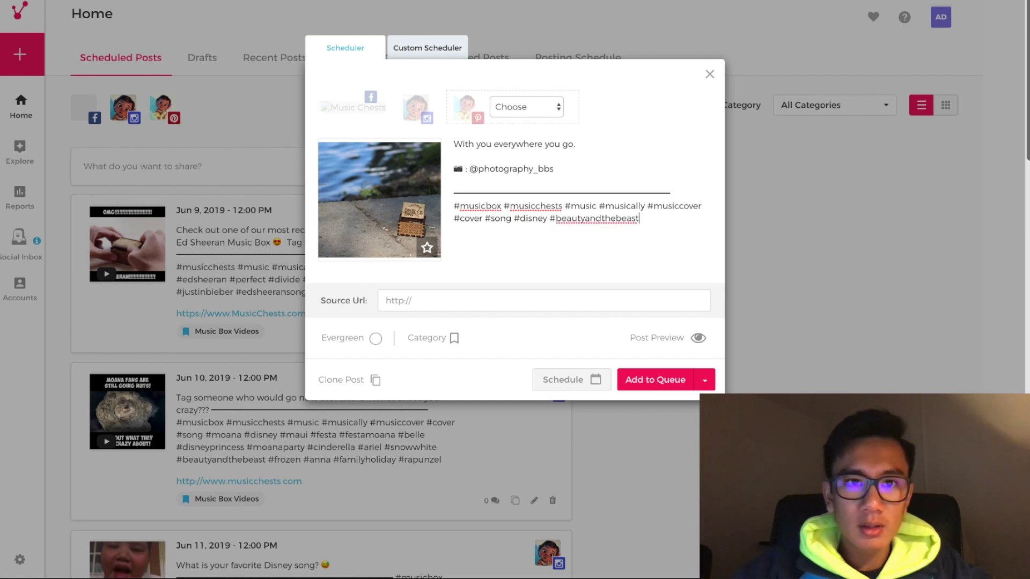
key("ctrl+Tab")
key("ctrl+Tab")
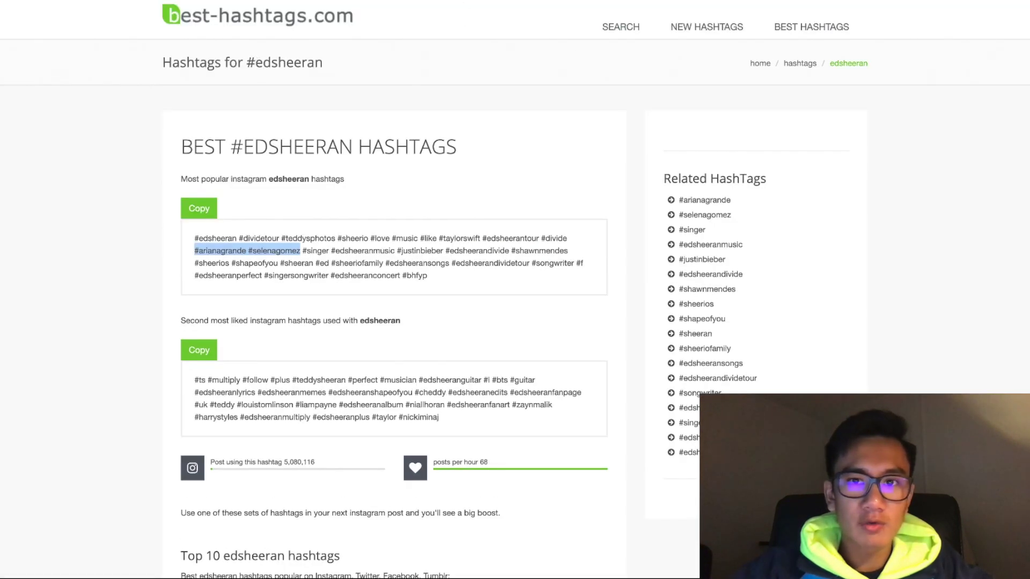
Search best-hashtags.com for 'beauty and the beast' and select the popular tags from #belle to #bhfyp.
left_click(627, 33)
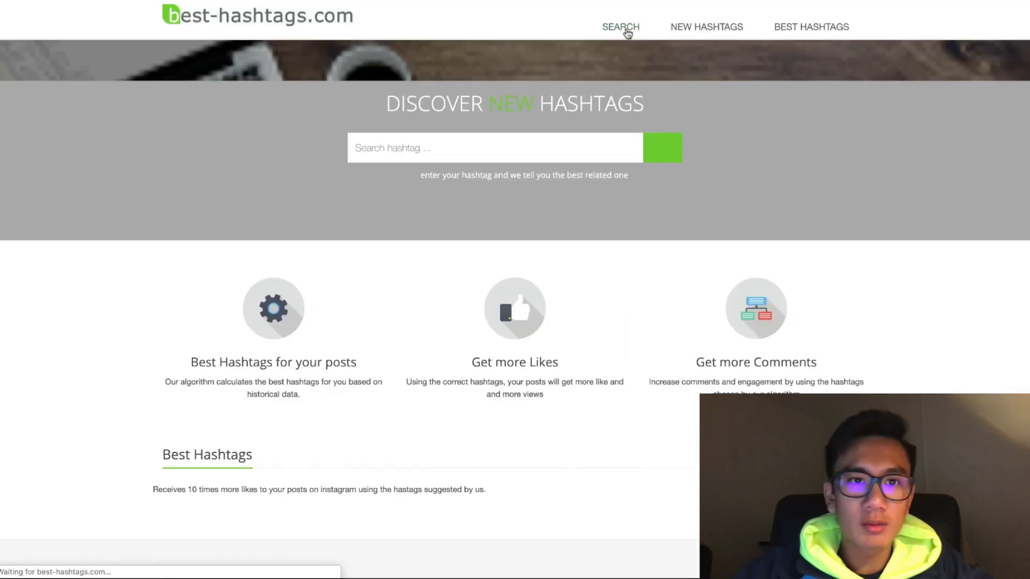
left_click(449, 152)
type("beauty")
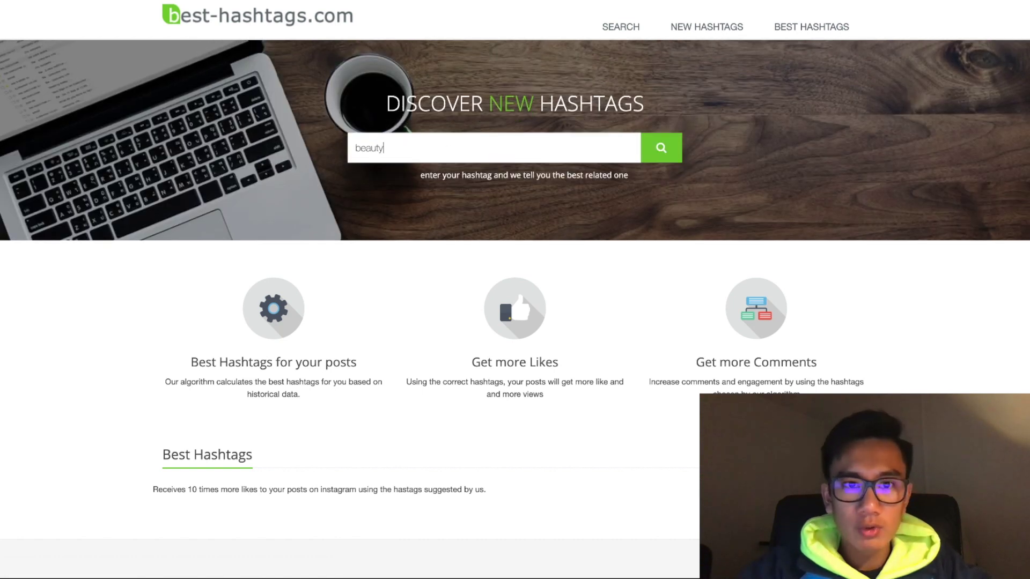
type(" and the be")
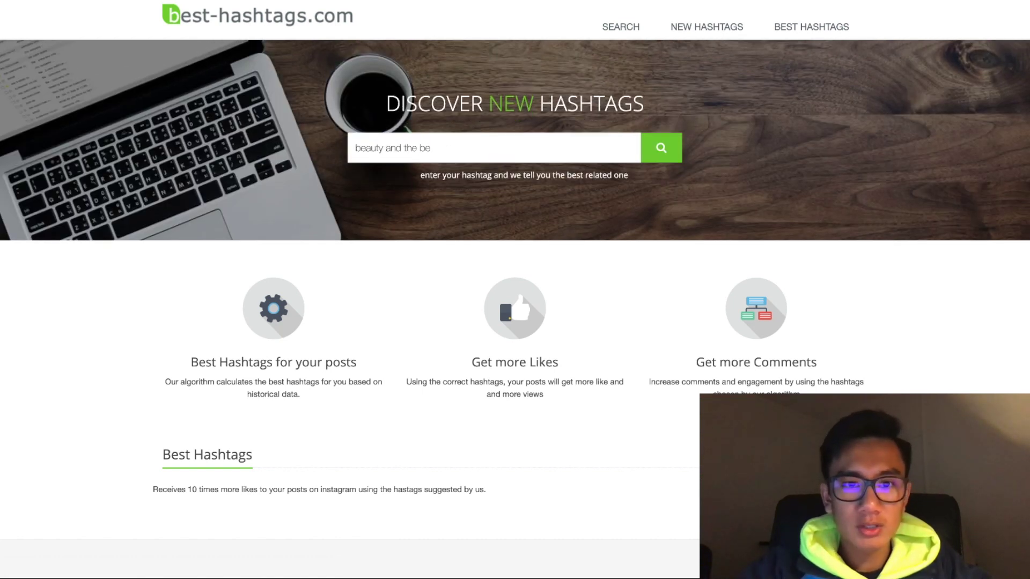
type("ast")
key("Return")
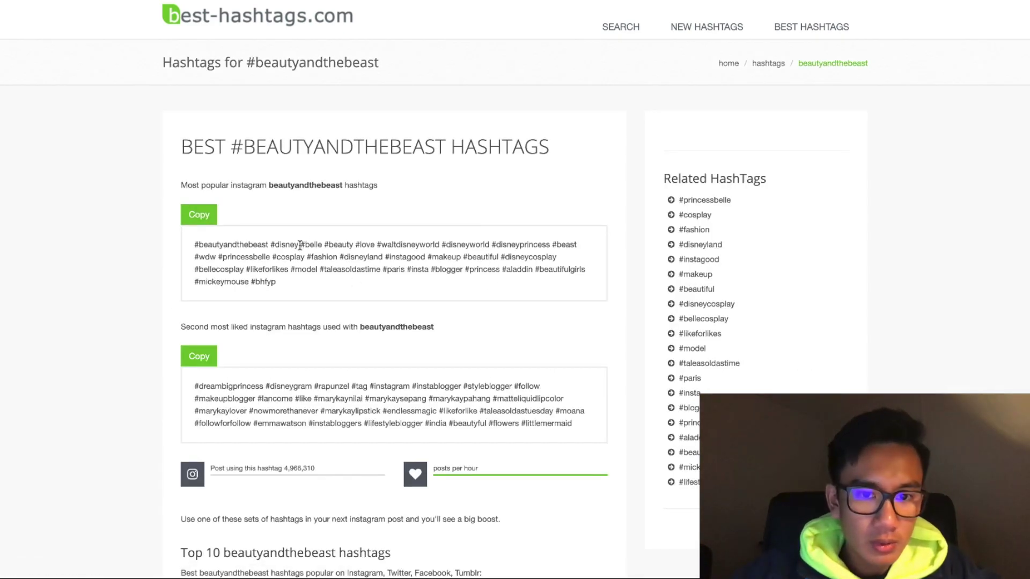
left_click_drag(300, 245, 335, 289)
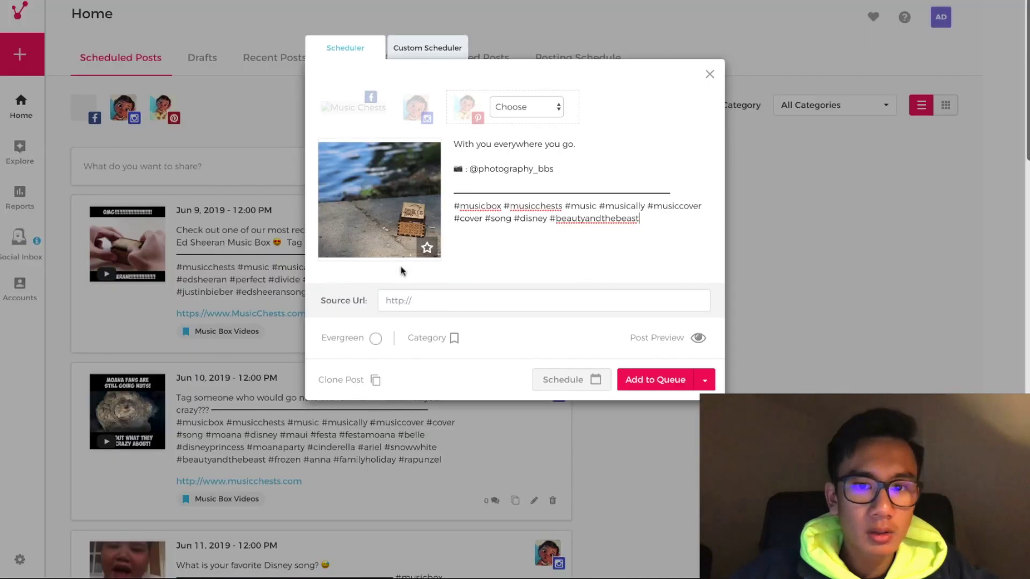
Paste the new hashtag block into the post caption after #beautyandthebeast.
type("#belle #beauty #love #waltdisneyworld #disneyworld #disneyprincess #beast #wdw #princessbelle #cosplay #fashion #disneyland #instagood #makeup #beautiful #disneycosplay #bellecosplay #likeforlikes #model #taleasoldastime #paris #insta #blogger #princess #aladdin #beautifulgirls #mickeymouse #bhfyp")
left_click(638, 168)
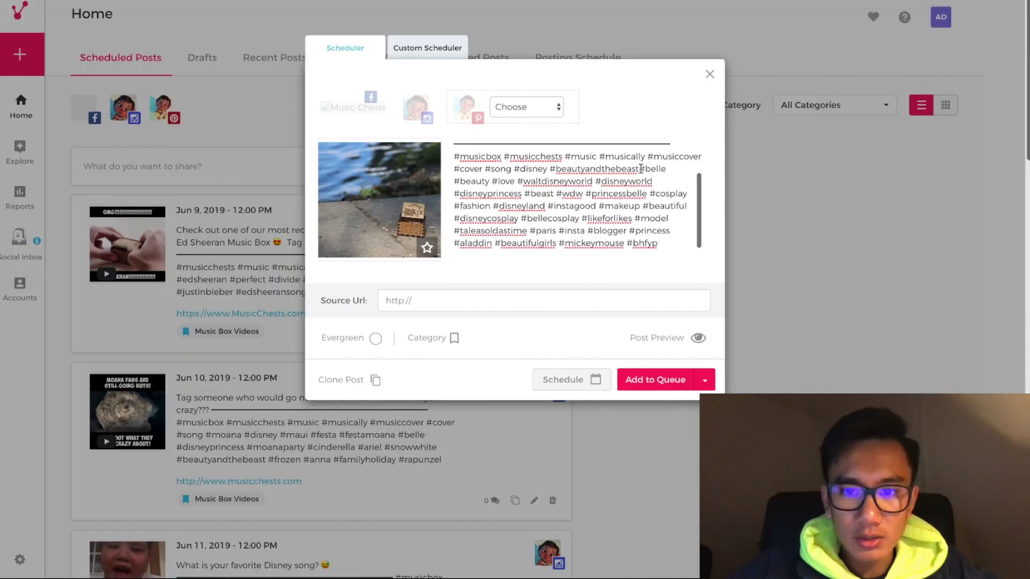
double_click(504, 182)
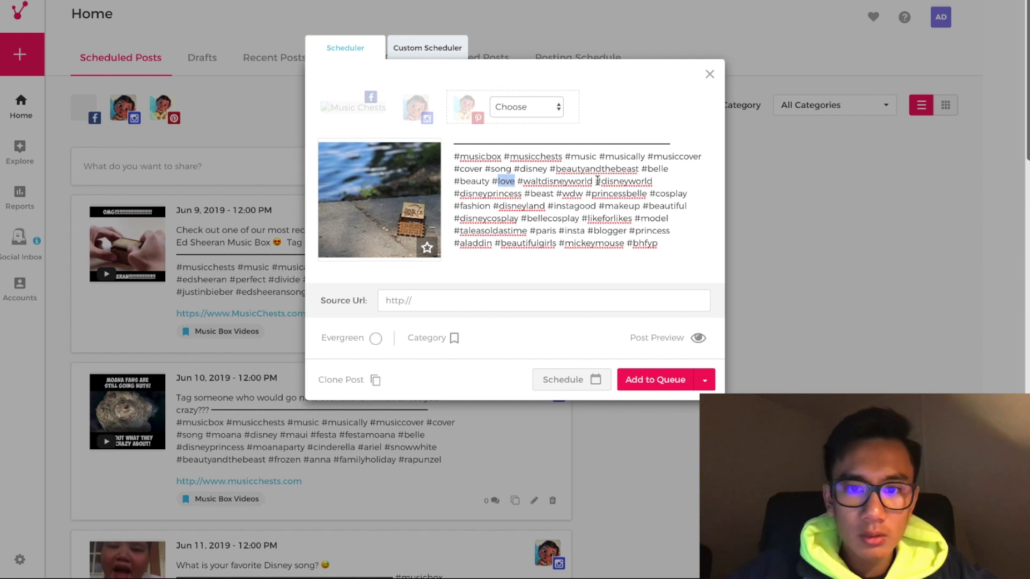
Delete the #wdw, #cosplay, #fashion, #makeup and #instagood hashtags from the caption.
double_click(570, 195)
key("BackSpace")
key("BackSpace")
key("BackSpace")
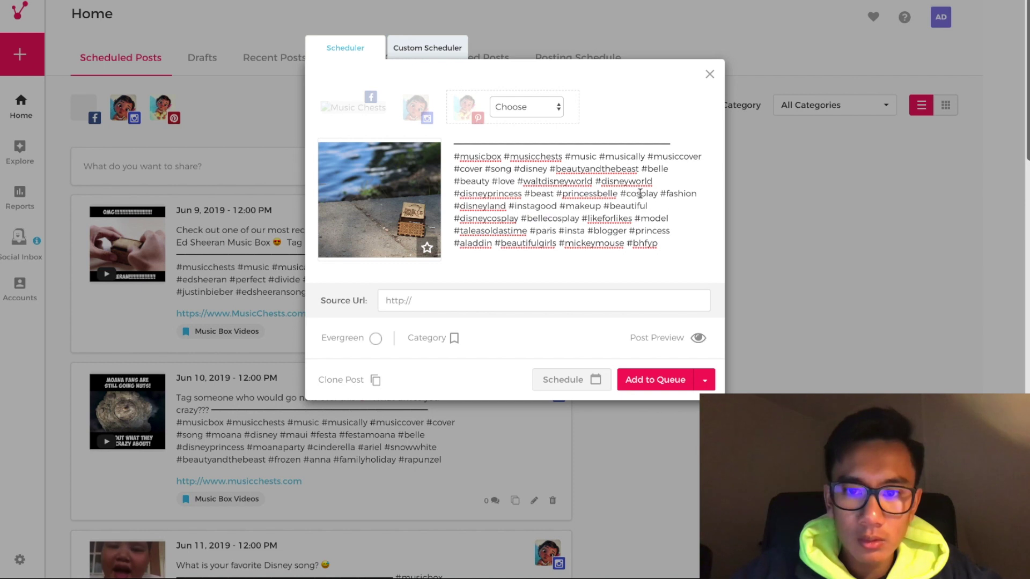
double_click(640, 193)
key("BackSpace")
key("BackSpace")
key("BackSpace")
double_click(647, 193)
key("BackSpace")
key("BackSpace")
key("BackSpace")
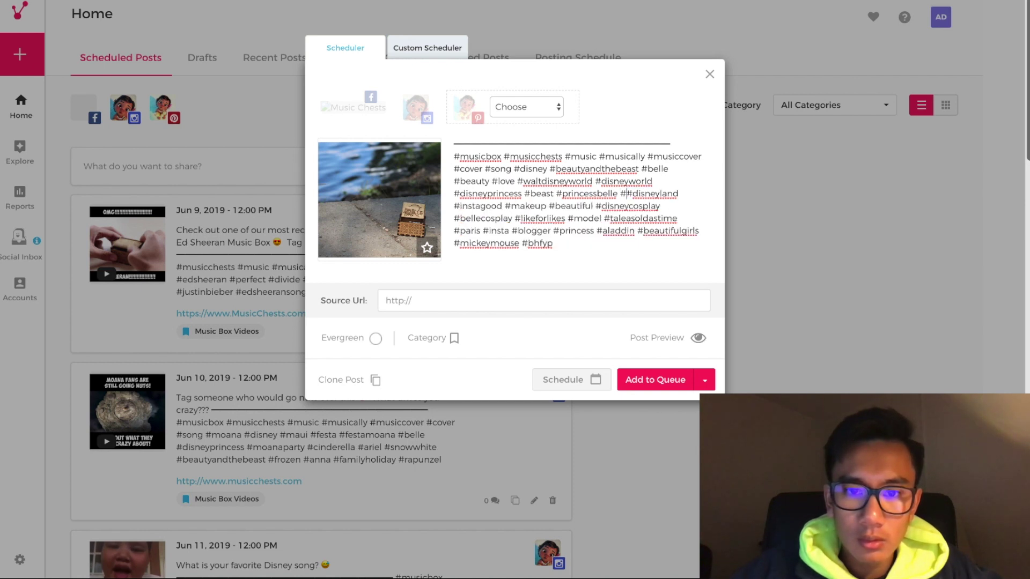
double_click(521, 206)
key("BackSpace")
key("BackSpace")
key("BackSpace")
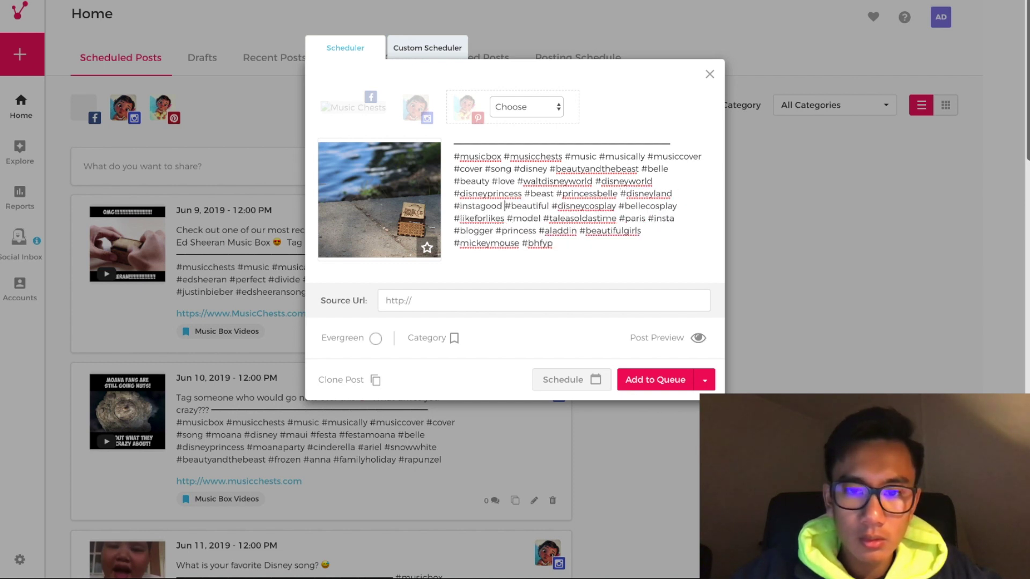
double_click(498, 207)
key("BackSpace")
key("BackSpace")
key("BackSpace")
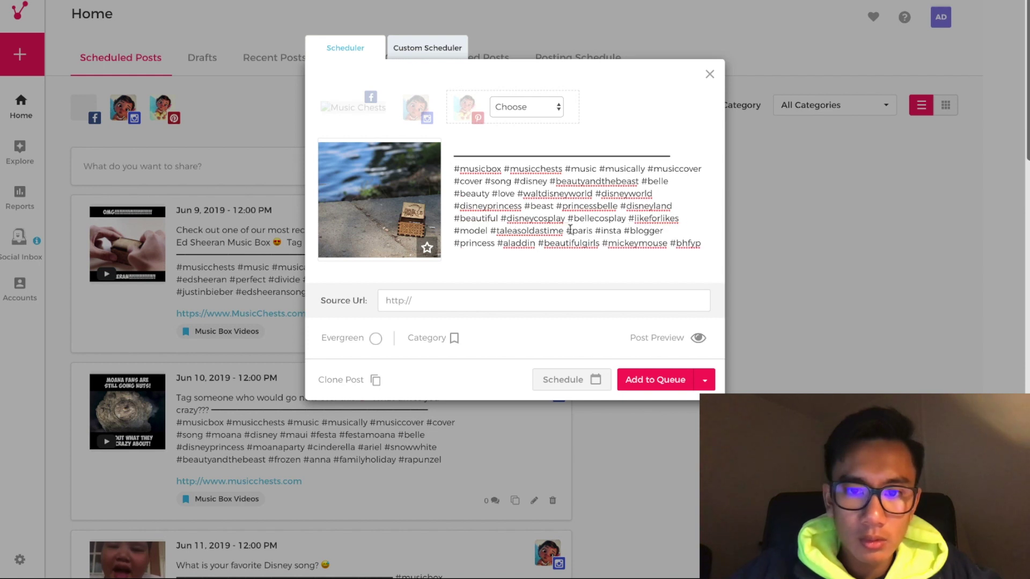
Remove #likeforlikes, #model, #paris, #insta, #blogger and the final three tags, ending at #aladdin.
left_click_drag(630, 219, 489, 230)
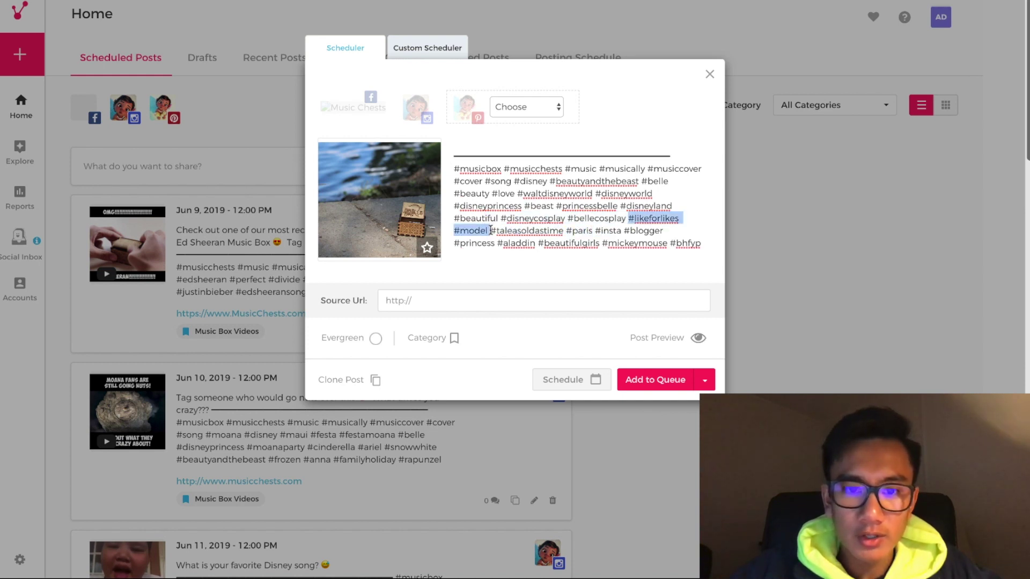
key("BackSpace")
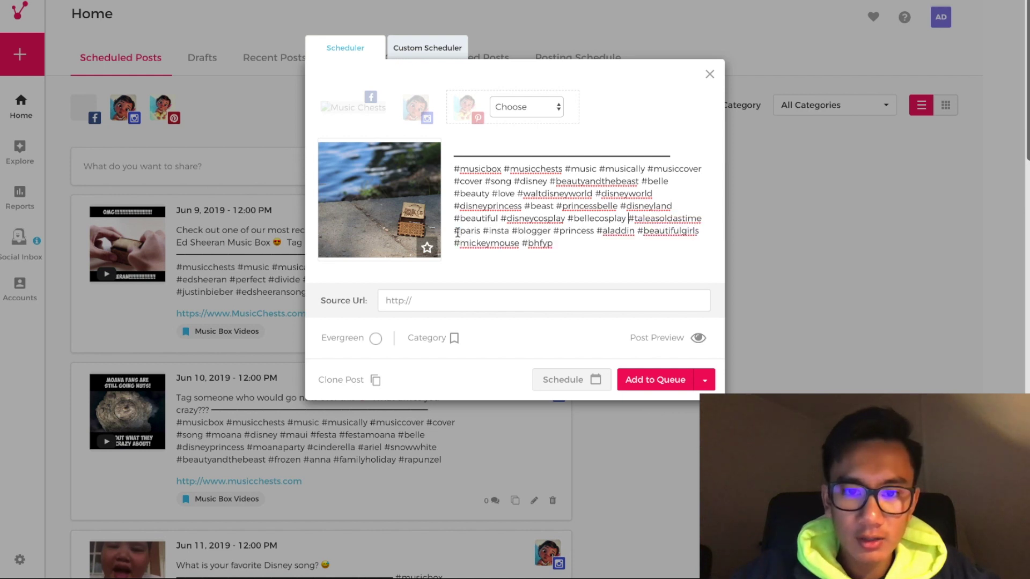
left_click_drag(455, 232, 551, 235)
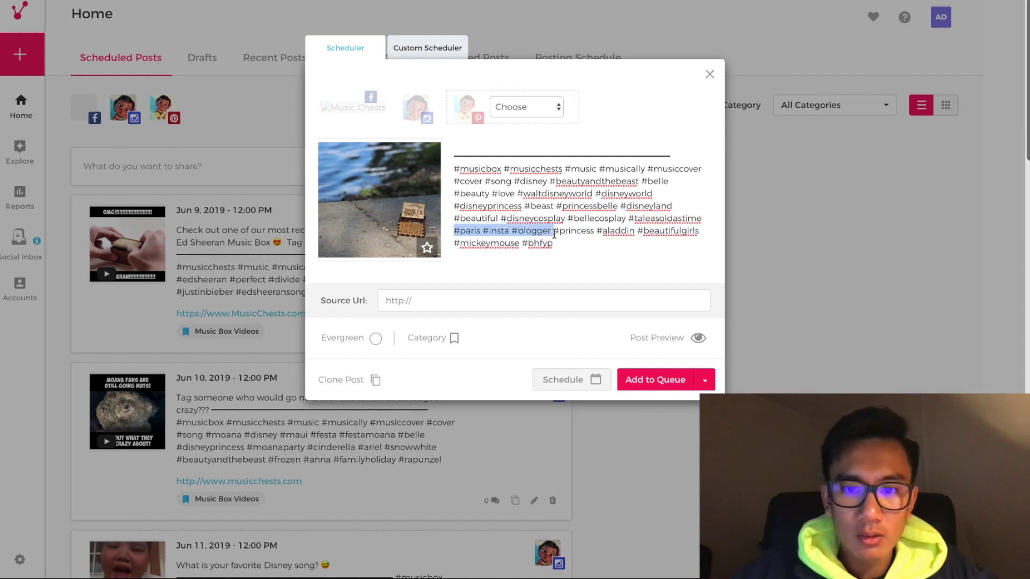
key("BackSpace")
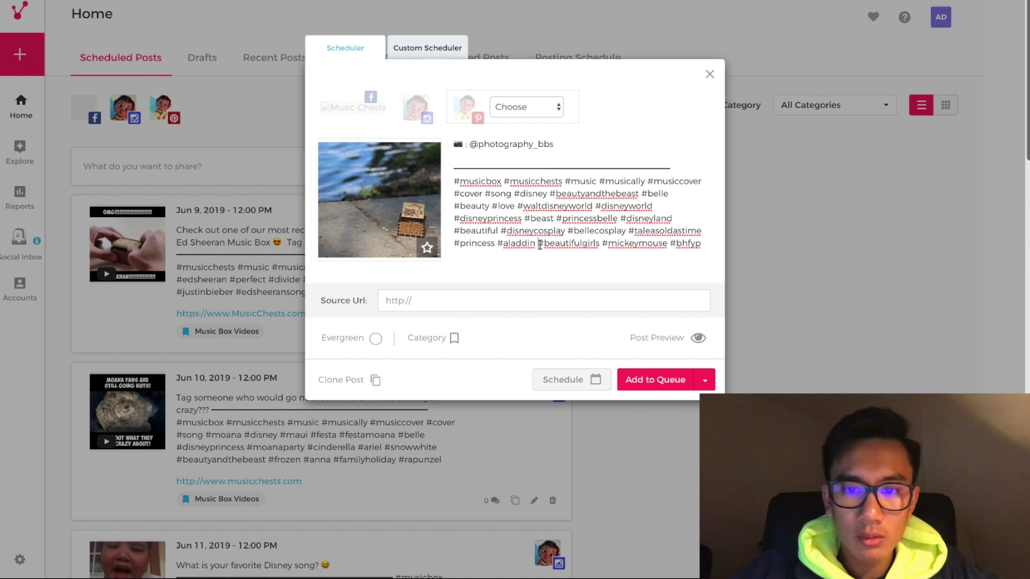
left_click_drag(540, 245, 719, 254)
key("BackSpace")
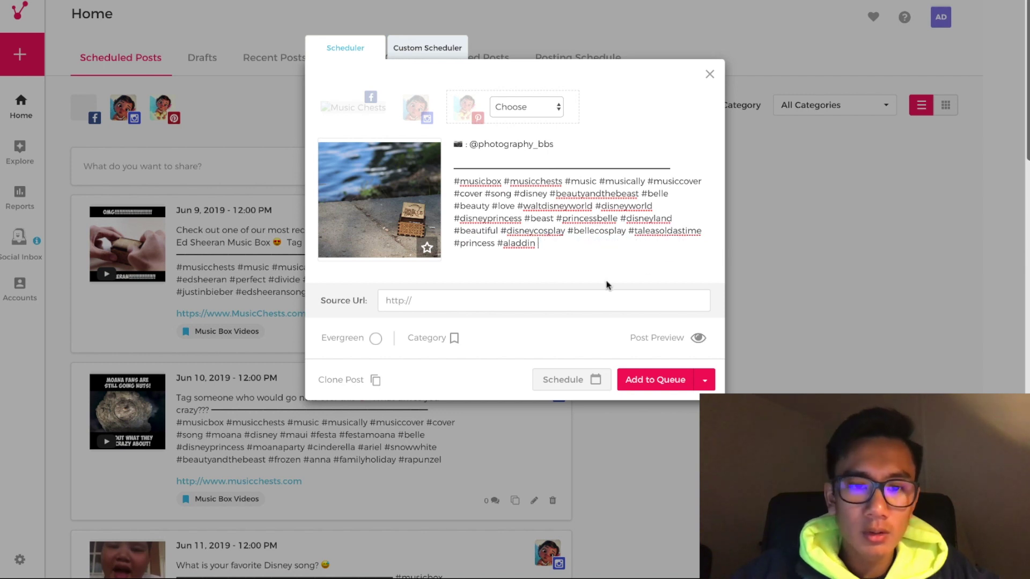
key("BackSpace")
left_click(518, 297)
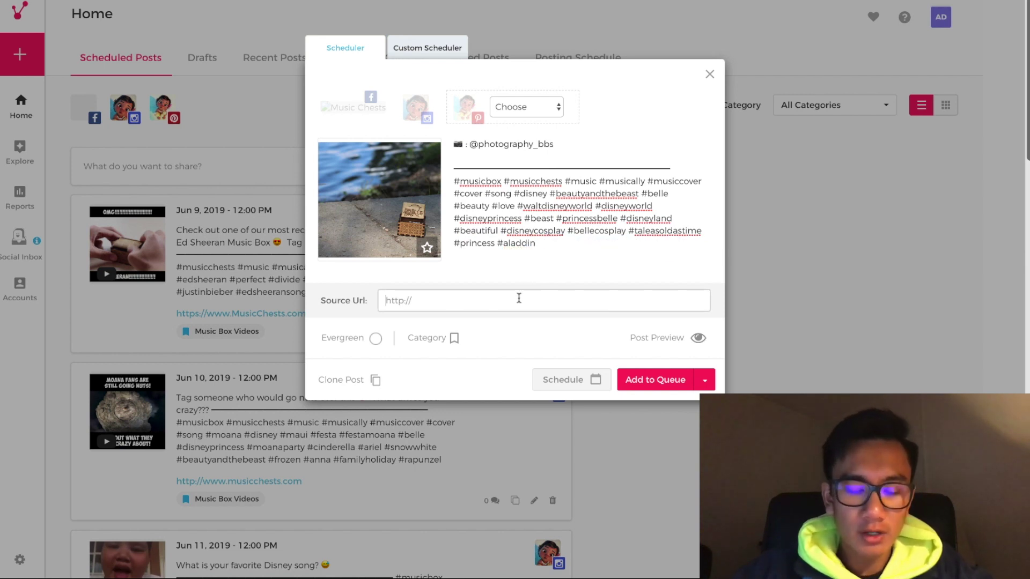
type("http")
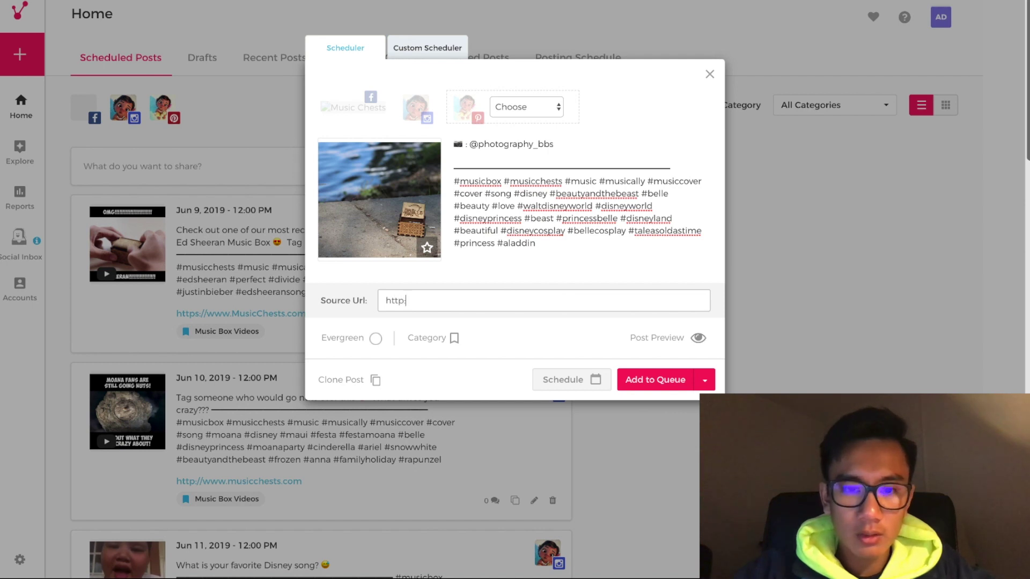
type("://www.")
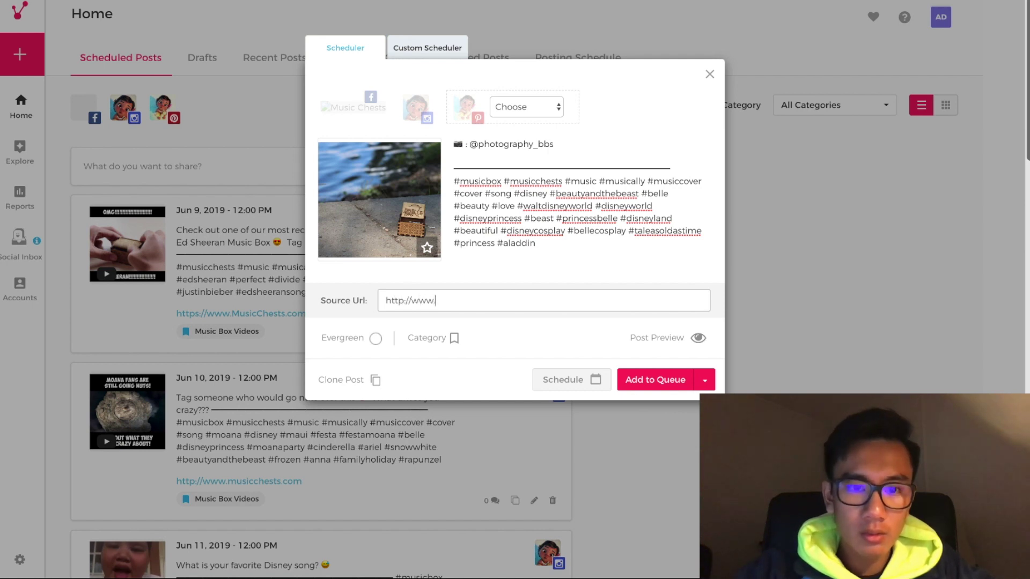
type("musicchests.com")
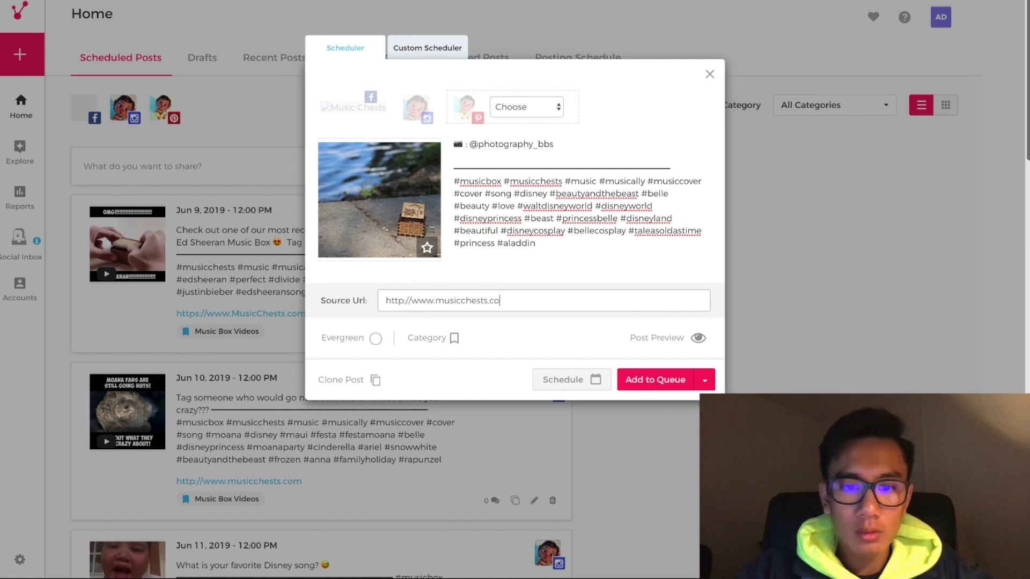
left_click(374, 338)
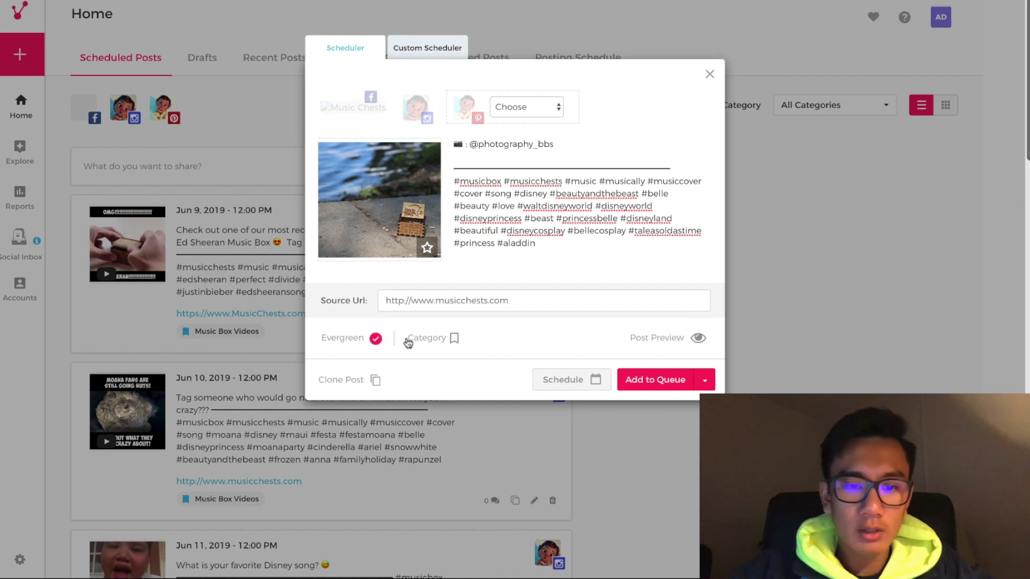
left_click(437, 337)
left_click(450, 180)
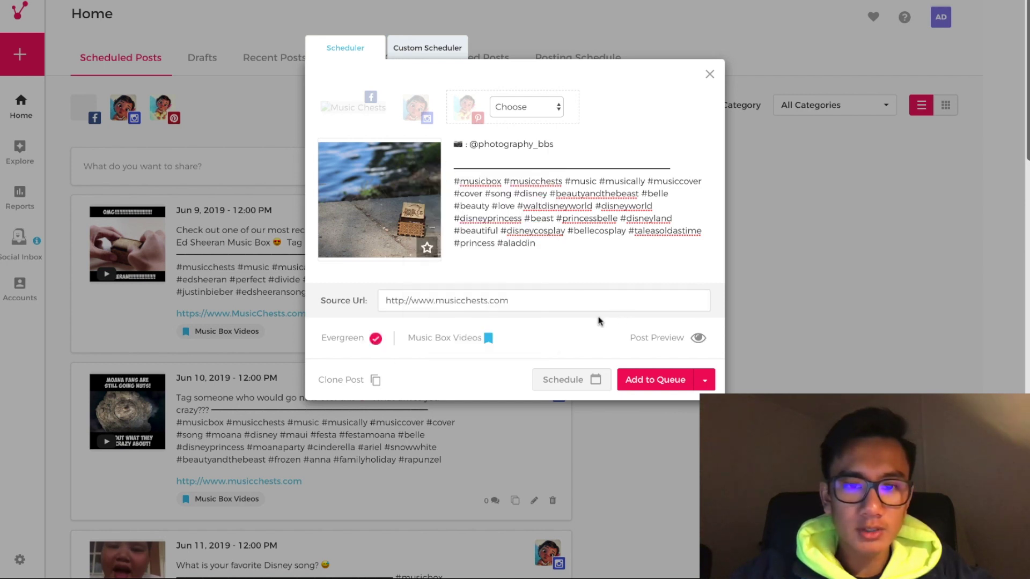
Add the post to the queue and skip the Pinterest repost to return to Instagram.
left_click(709, 387)
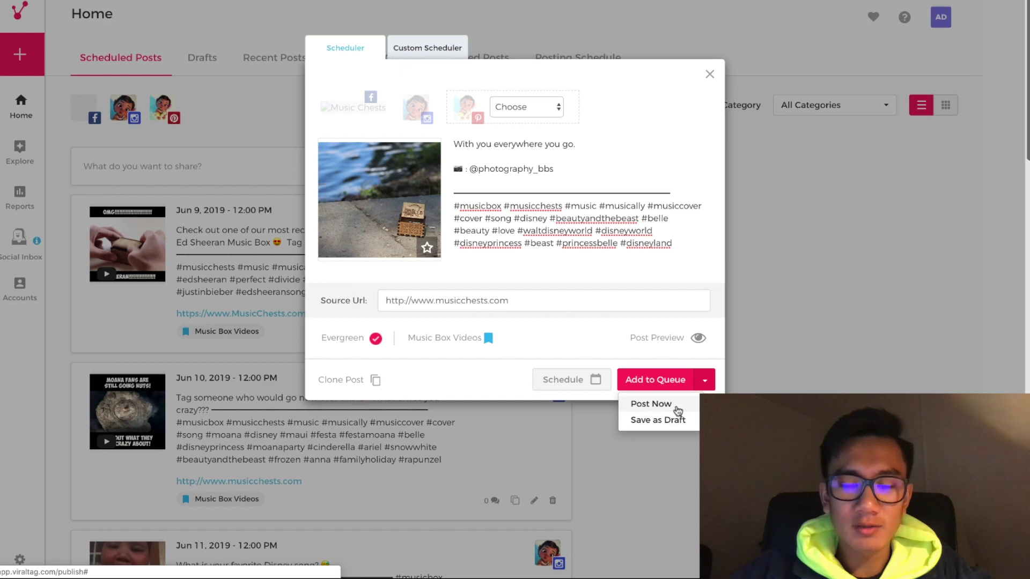
left_click(655, 380)
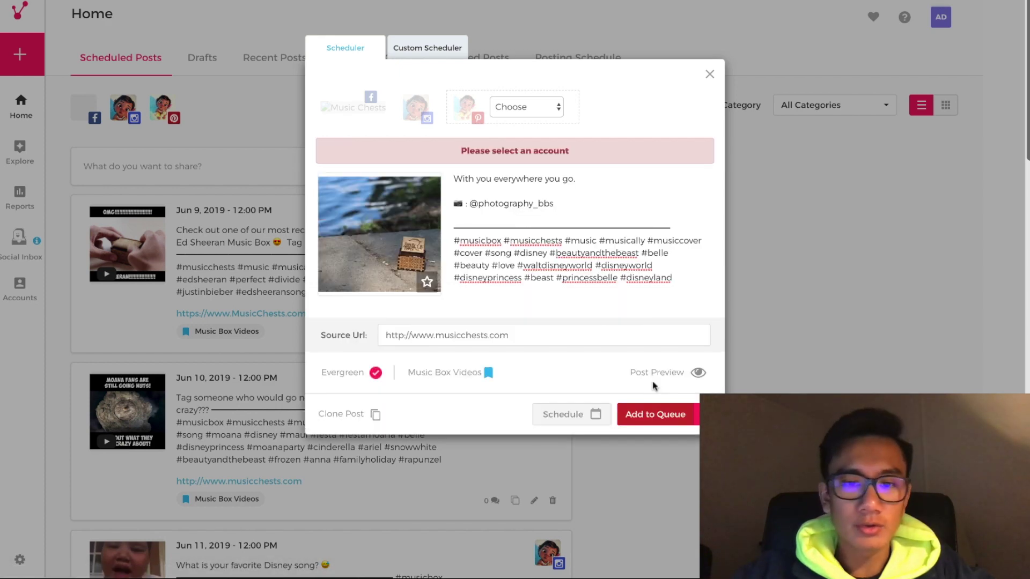
left_click(636, 407)
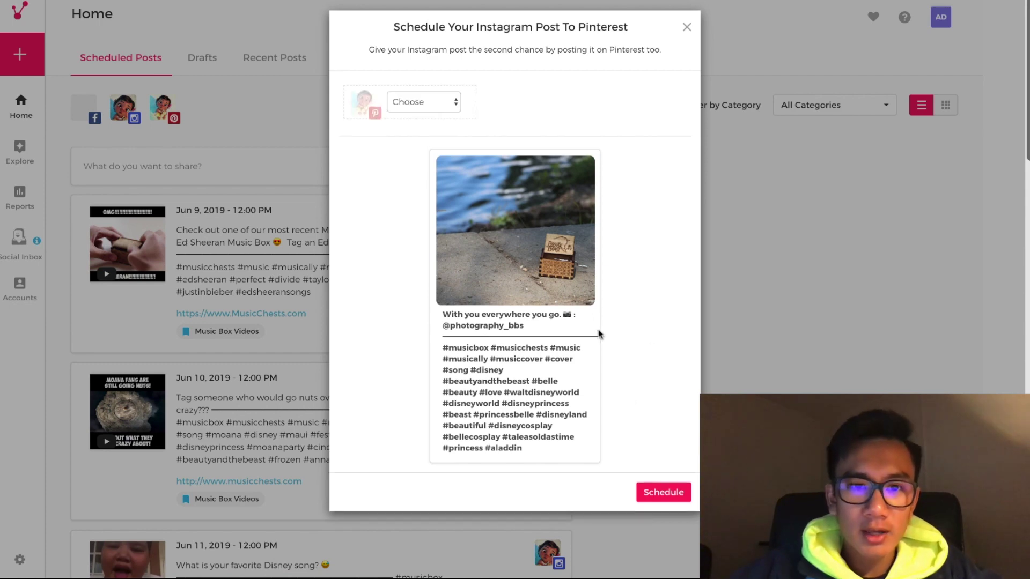
left_click(507, 287)
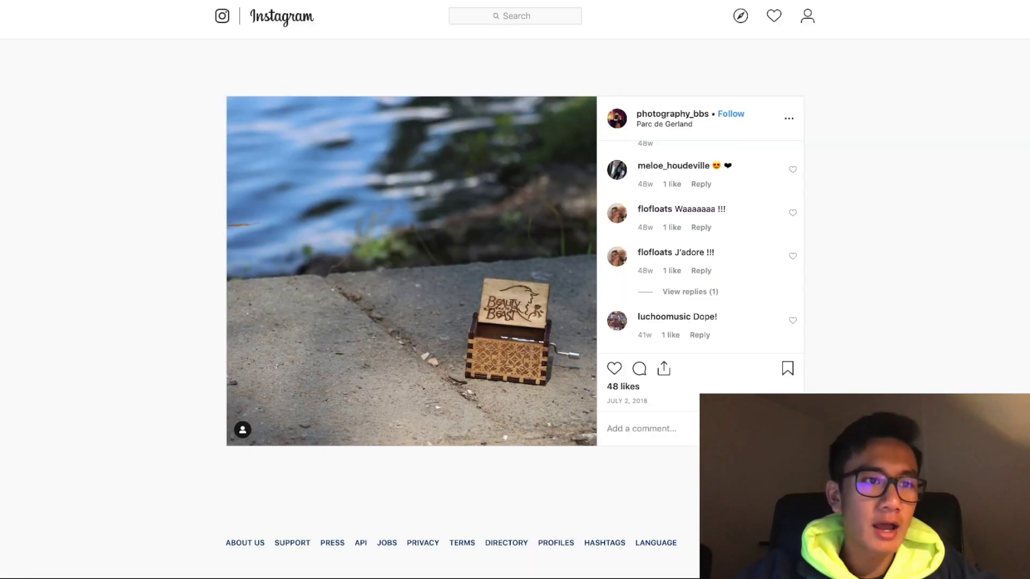
Return to the shop's Tagged grid, reopening and closing the Beauty and the Beast post.
key("alt+Left")
scroll(394, 469, "down", 10)
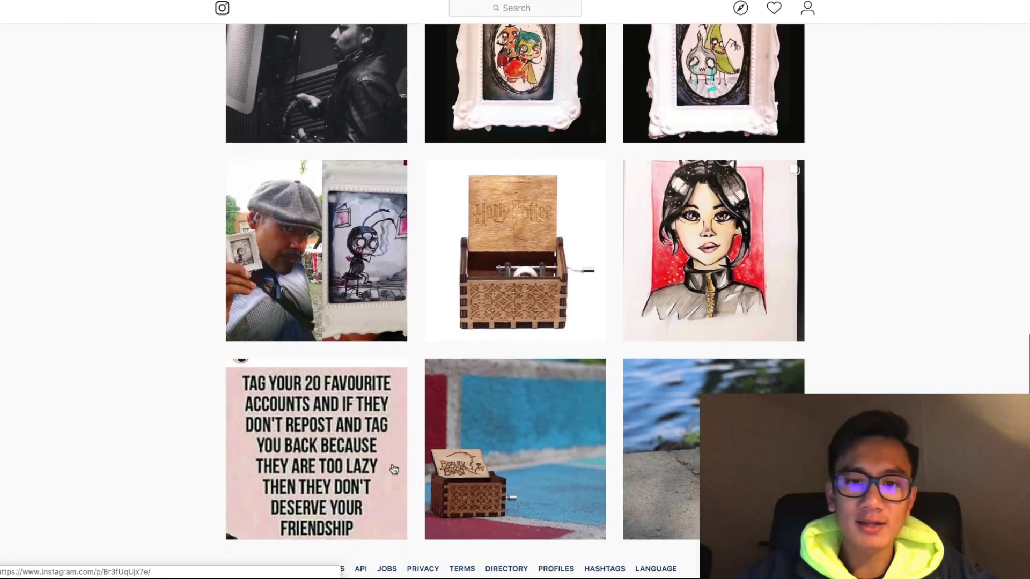
left_click(504, 489)
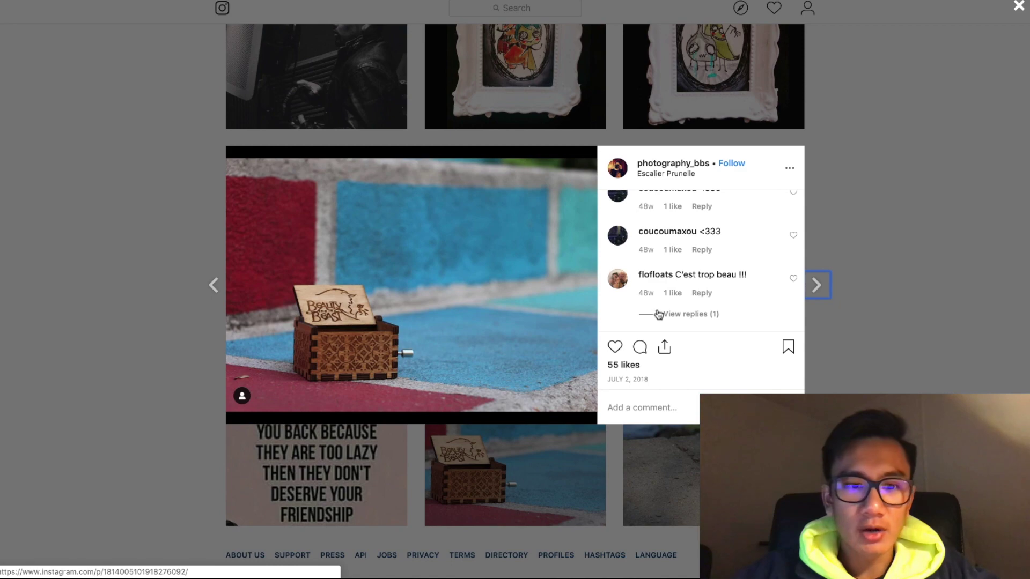
scroll(670, 282, "up", 5)
left_click(838, 287)
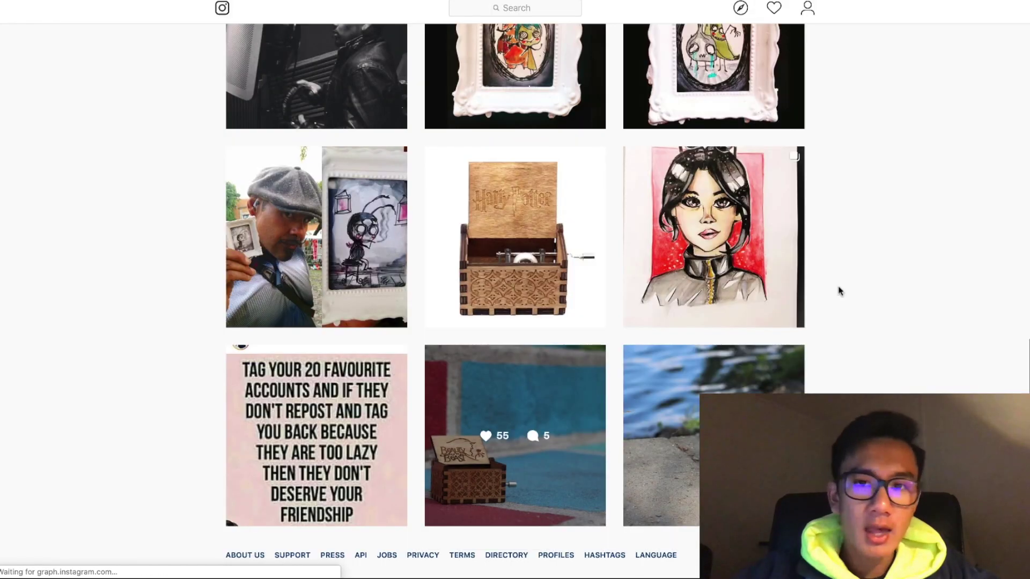
scroll(838, 288, "up", 15)
scroll(838, 288, "down", 10)
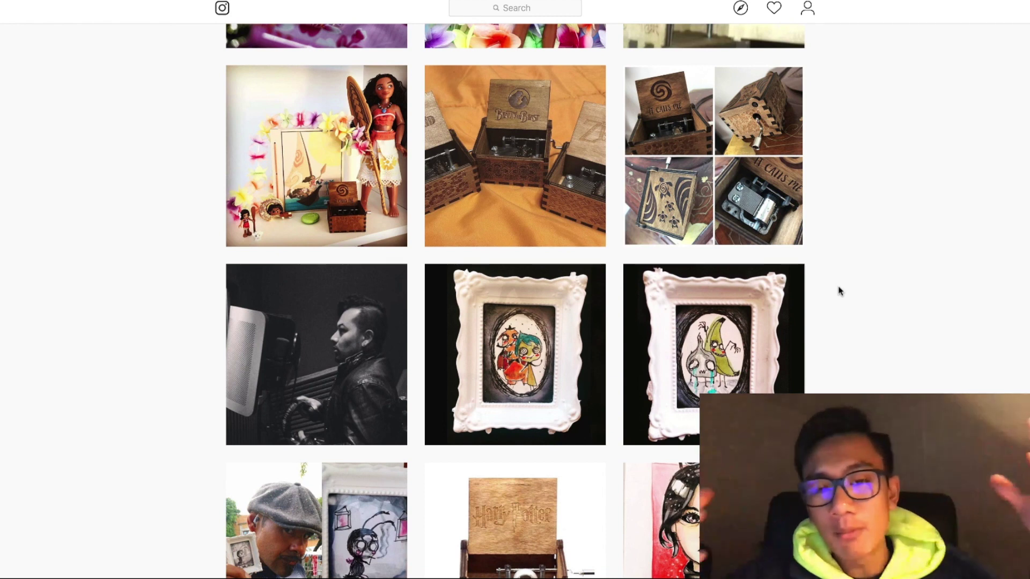
scroll(840, 291, "up", 1)
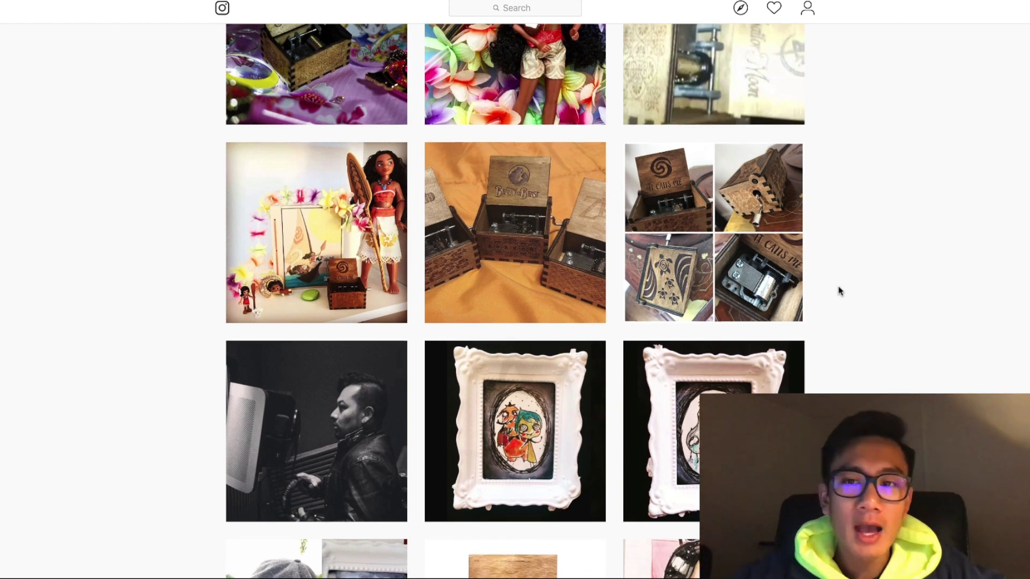
scroll(840, 291, "up", 4)
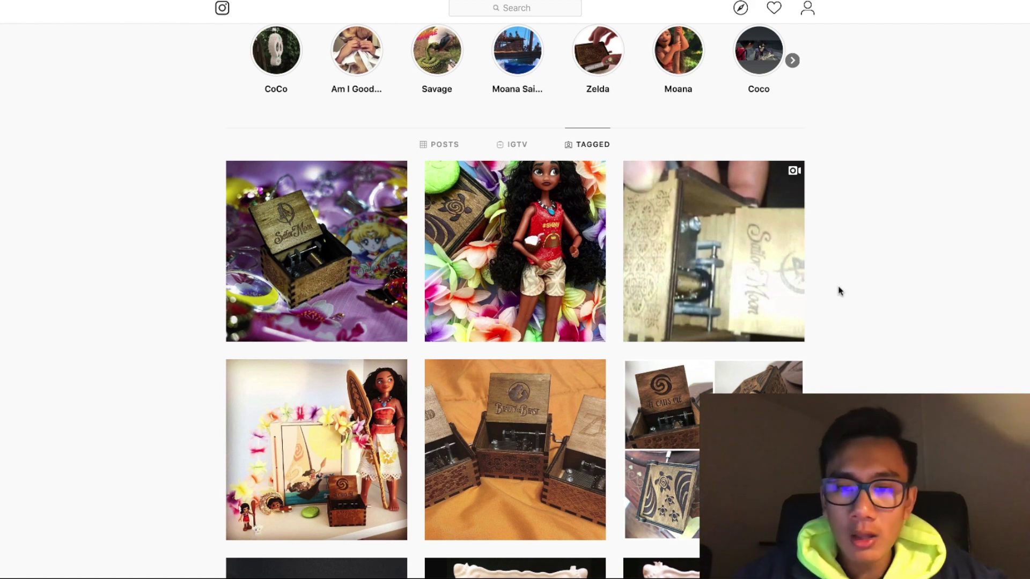
scroll(840, 291, "up", 2)
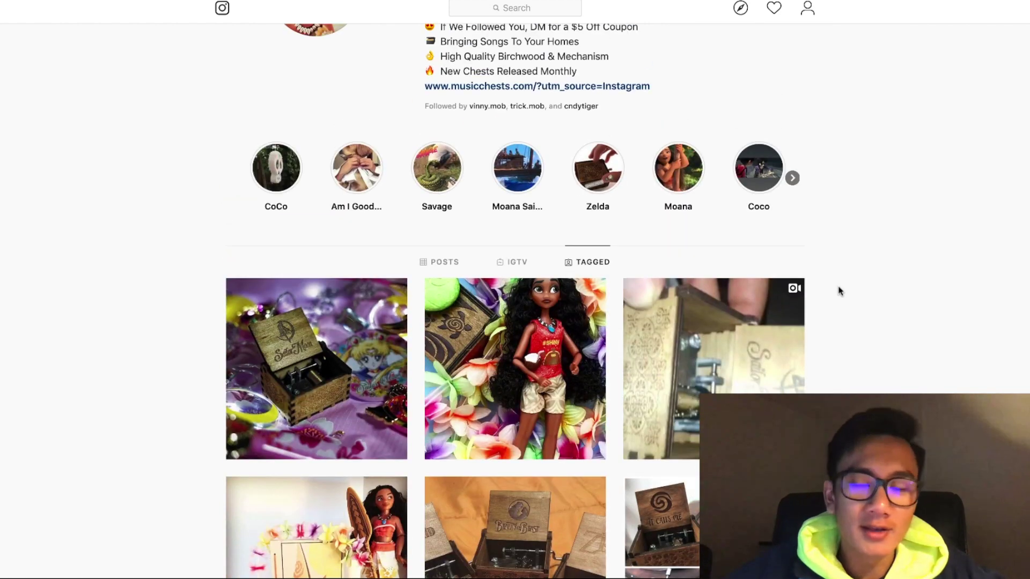
scroll(840, 292, "up", 3)
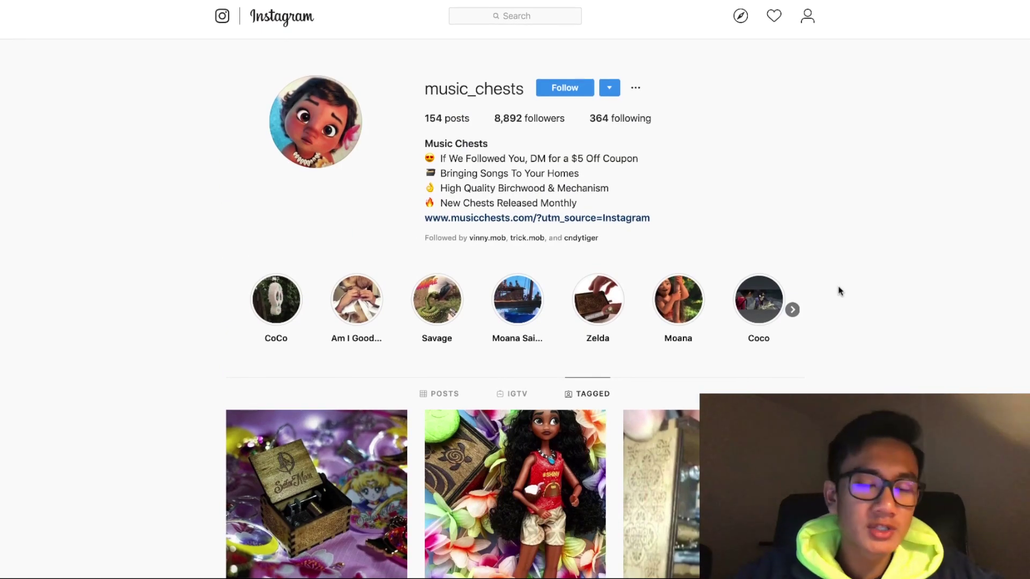